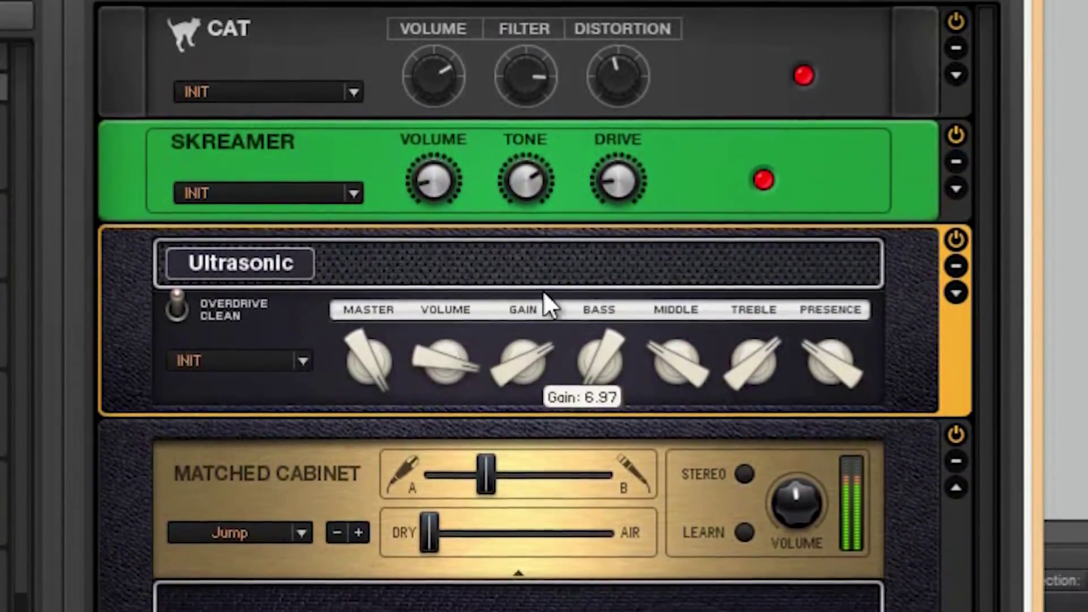
# Step: Set the Ultrasonic amp to gain 7.53, treble 10, middle 5.9, bass 5, presence up, master -11.5 dB
pyautogui.moveTo(736, 340); pyautogui.dragTo(705, 170)
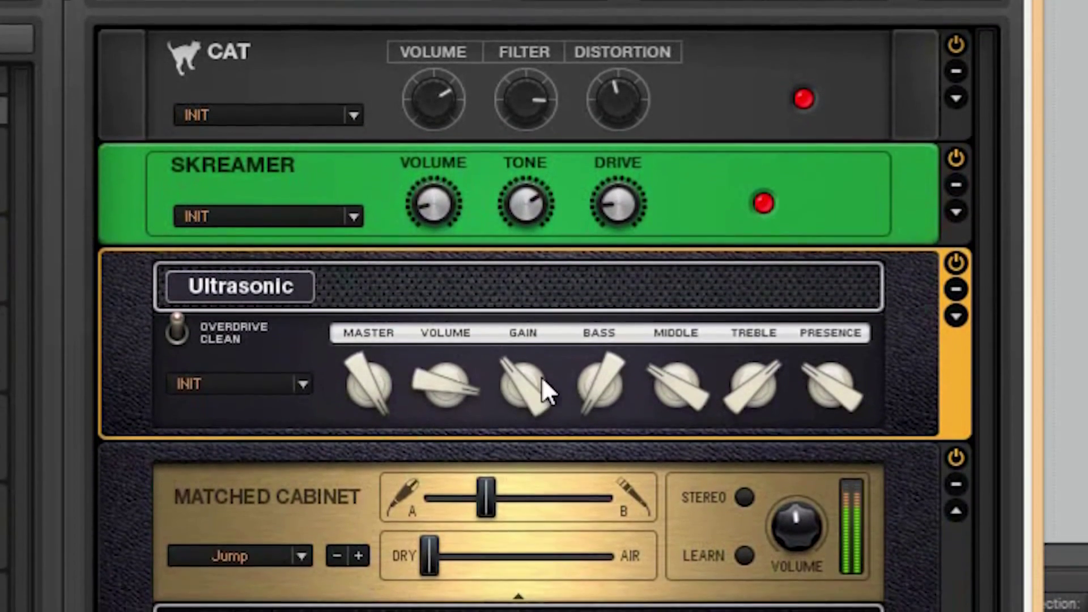
pyautogui.moveTo(541, 377); pyautogui.dragTo(550, 280)
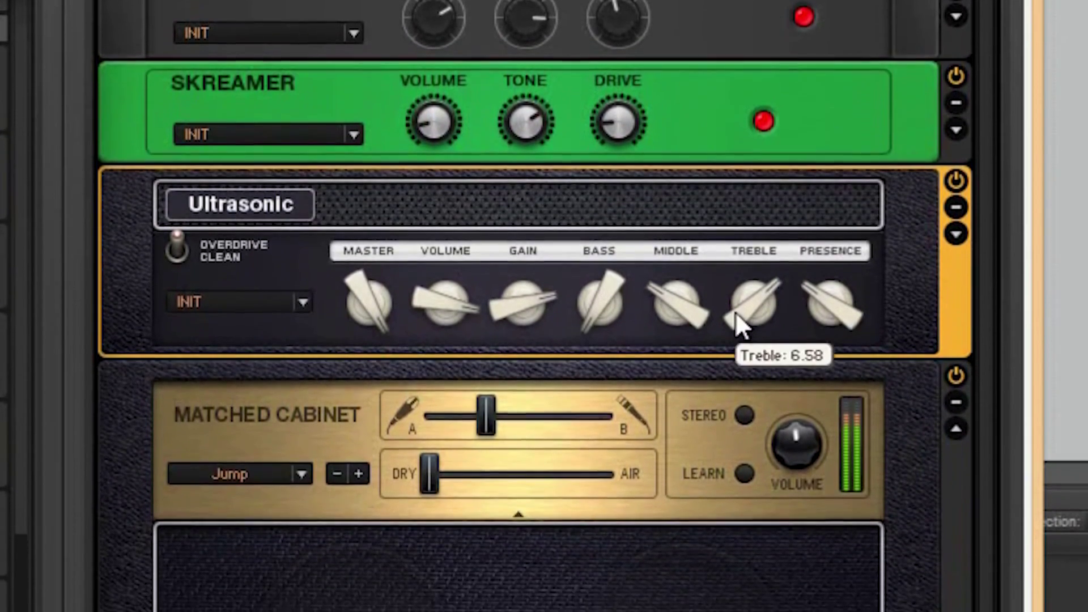
pyautogui.moveTo(734, 312); pyautogui.dragTo(705, 173)
pyautogui.moveTo(683, 260); pyautogui.dragTo(676, 186)
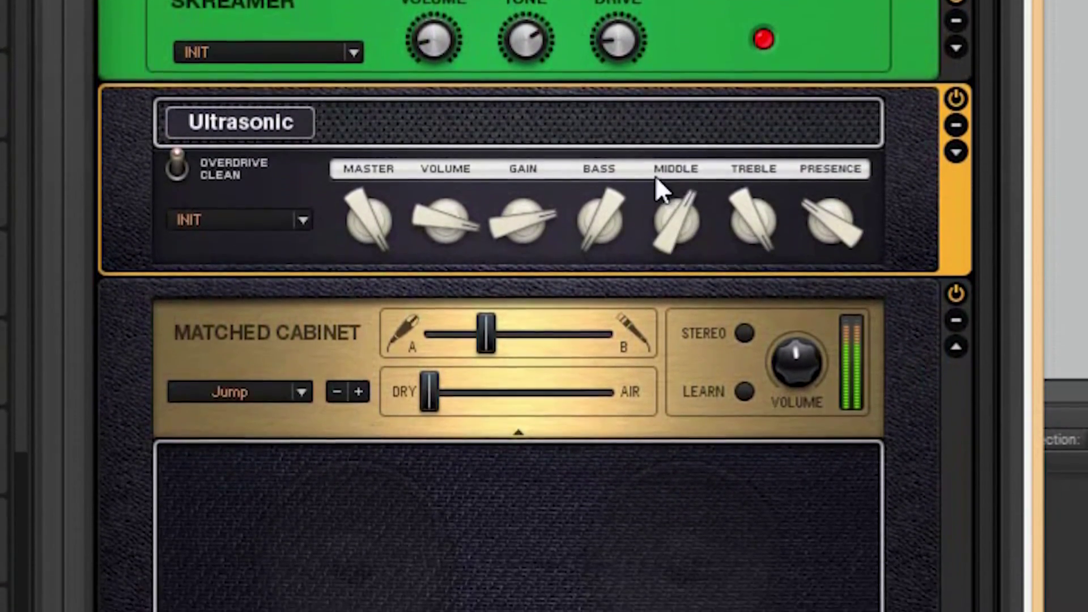
pyautogui.moveTo(606, 203); pyautogui.dragTo(614, 69)
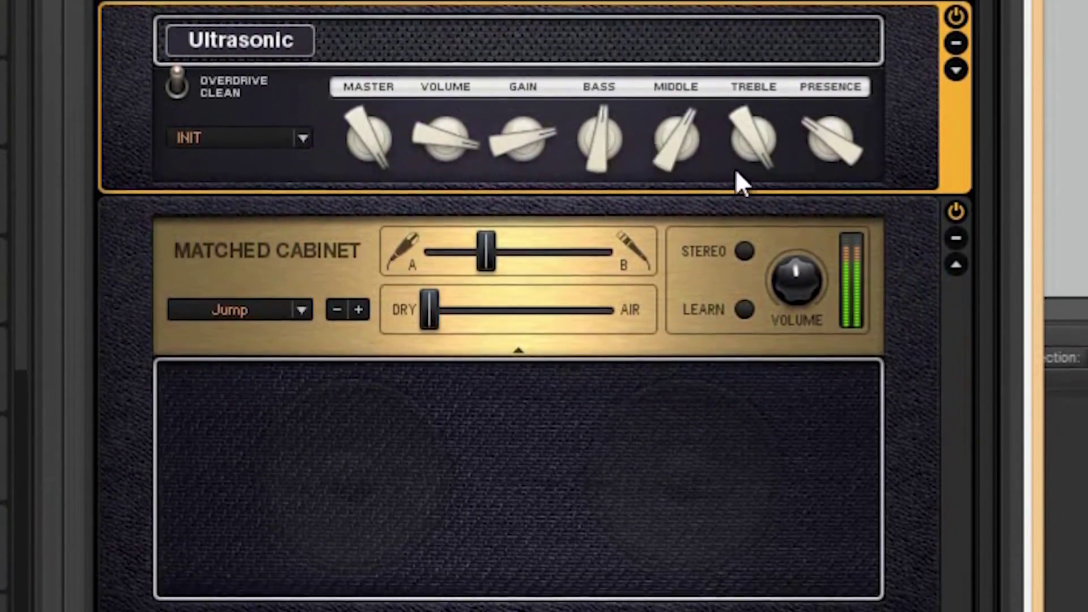
pyautogui.moveTo(820, 106); pyautogui.dragTo(820, 80)
pyautogui.moveTo(779, 263)
pyautogui.mouseDown()
pyautogui.moveTo(782, 294)
pyautogui.moveTo(778, 258)
pyautogui.mouseUp()
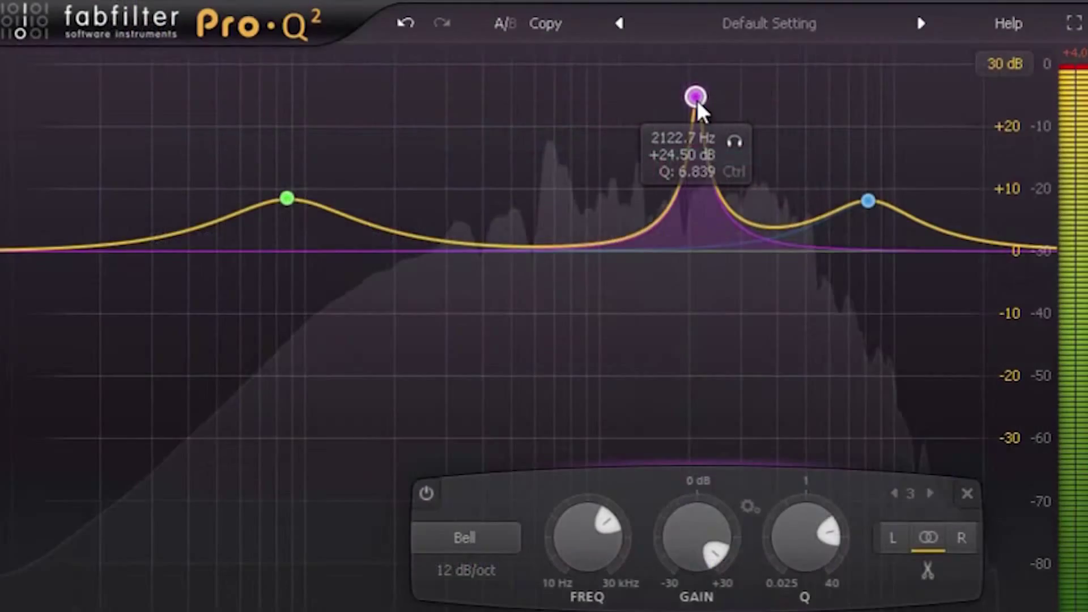
pyautogui.scroll(-5, 695, 96)
pyautogui.scroll(-1, 696, 96)
# Step: Pull the mid peak to about 1 kHz and add +8 dB bells near 87 Hz and 8.2 kHz
pyautogui.moveTo(695, 96)
pyautogui.mouseDown()
pyautogui.moveTo(651, 122)
pyautogui.moveTo(602, 183)
pyautogui.mouseUp()
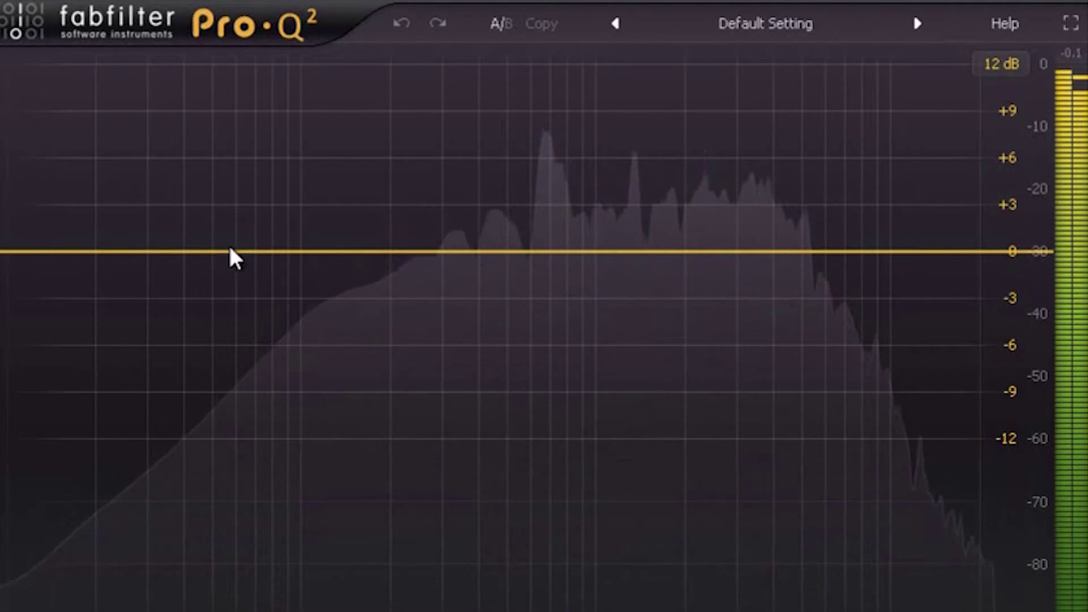
pyautogui.moveTo(253, 252)
pyautogui.mouseDown()
pyautogui.moveTo(277, 141)
pyautogui.moveTo(257, 109)
pyautogui.moveTo(267, 48)
pyautogui.moveTo(255, 102)
pyautogui.moveTo(274, 200)
pyautogui.moveTo(289, 123)
pyautogui.mouseUp()
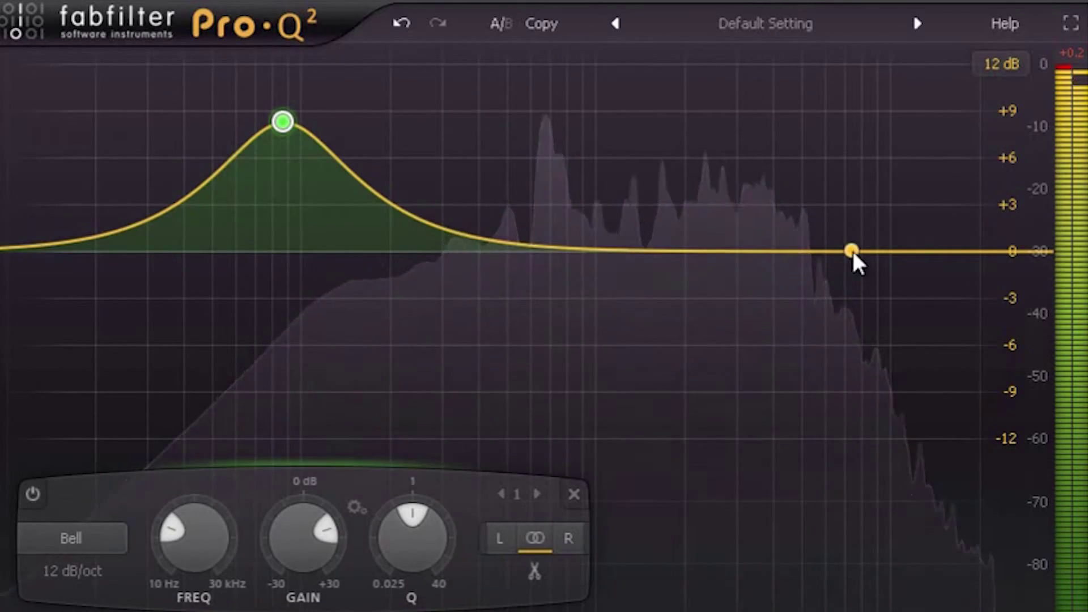
pyautogui.moveTo(853, 250); pyautogui.dragTo(865, 130)
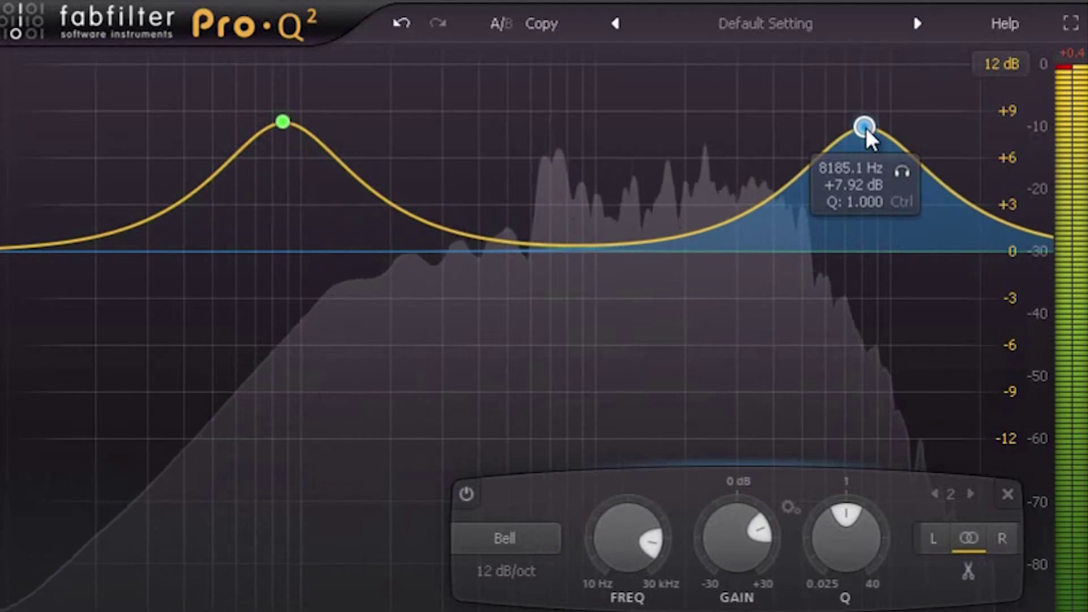
pyautogui.scroll(2, 864, 130)
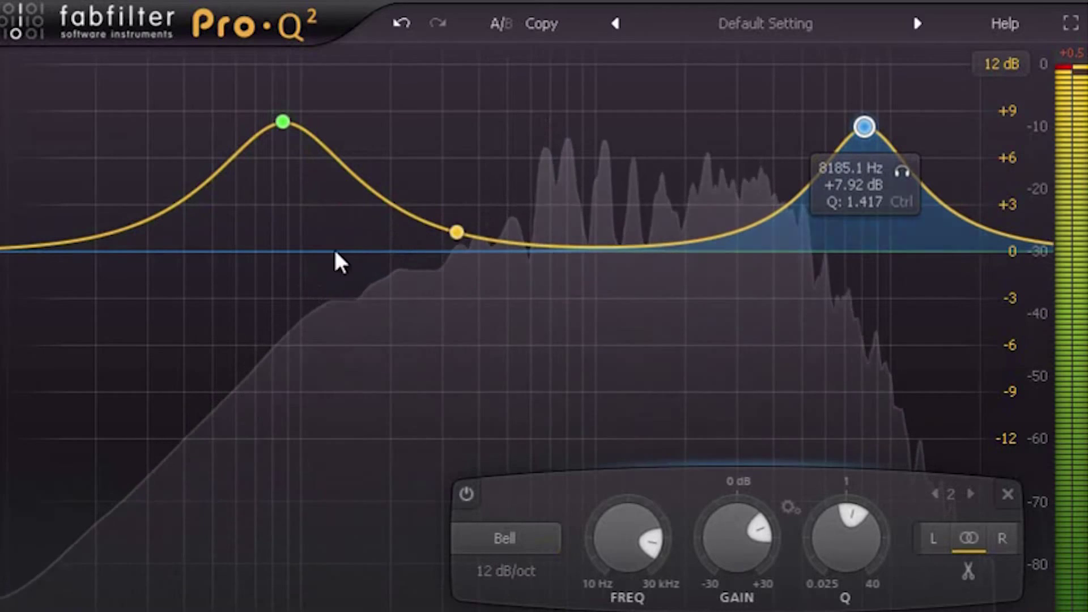
# Step: Add a third band and reshape it from a cut into a broad +16 dB bell near 597 Hz
pyautogui.click(549, 249)
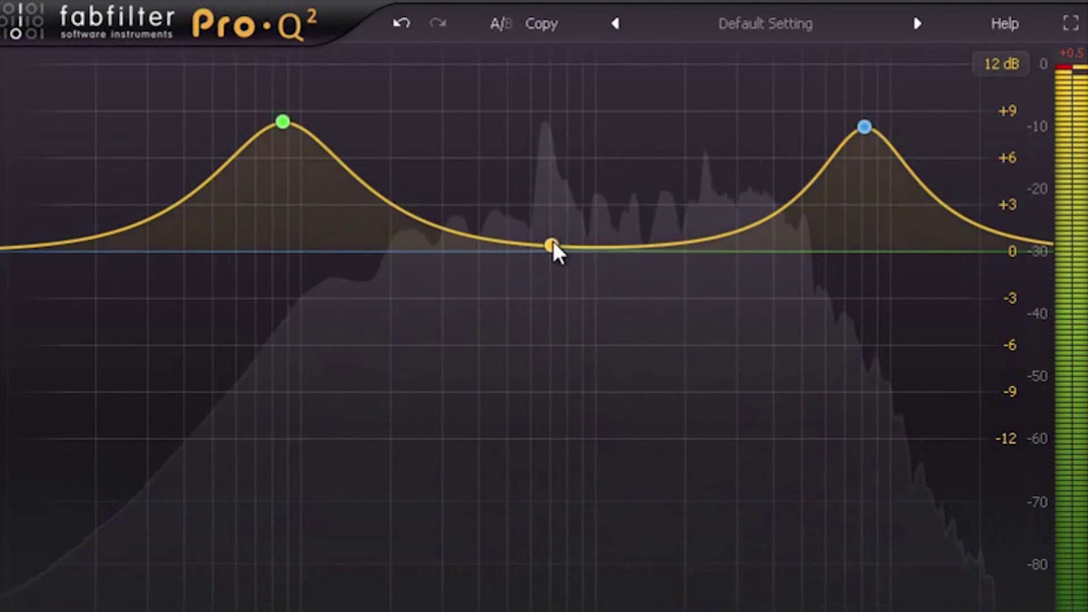
pyautogui.moveTo(542, 253); pyautogui.dragTo(548, 265)
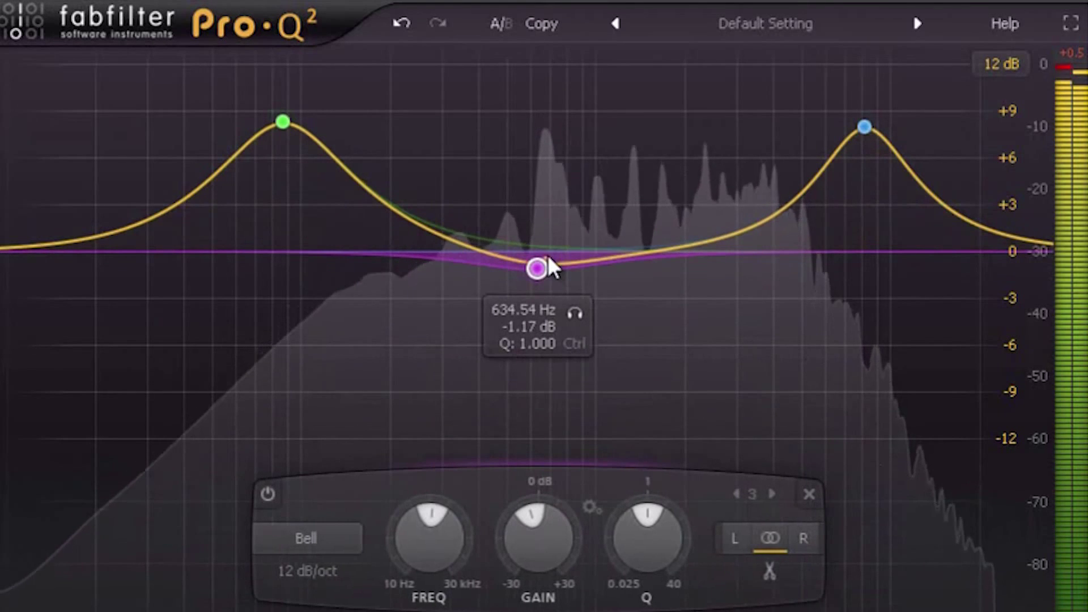
pyautogui.moveTo(548, 267); pyautogui.dragTo(539, 391)
pyautogui.scroll(2, 538, 393)
pyautogui.scroll(-5, 538, 397)
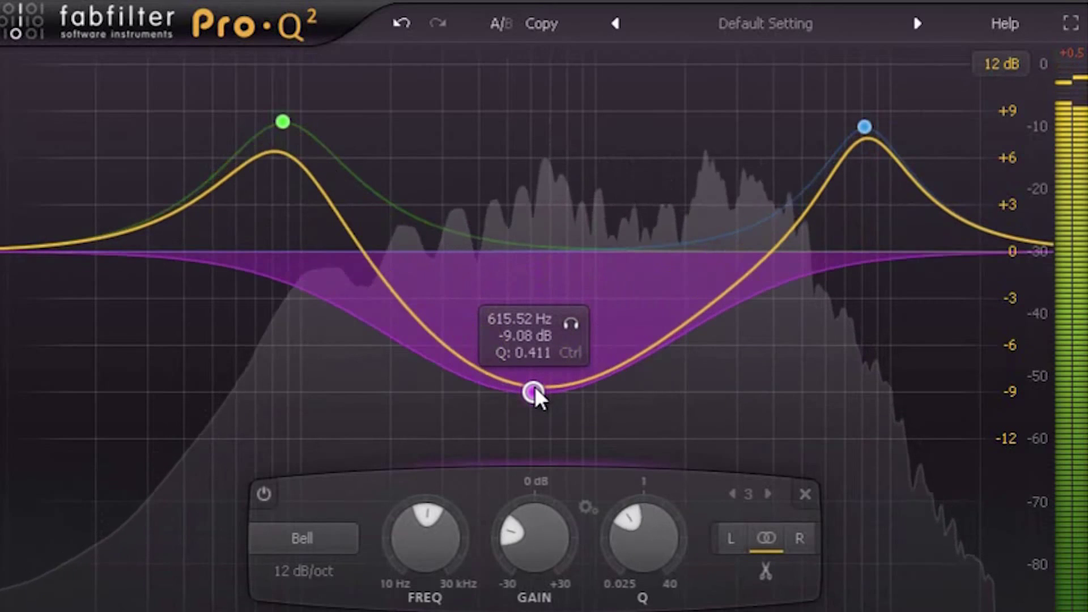
pyautogui.scroll(1, 534, 394)
pyautogui.scroll(2, 533, 396)
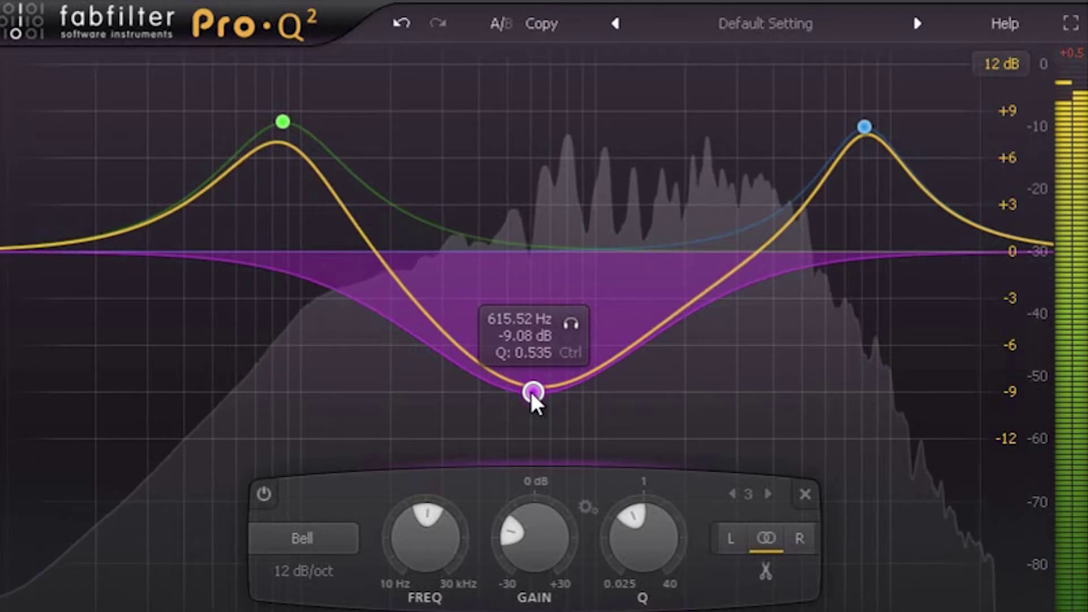
pyautogui.moveTo(532, 394)
pyautogui.mouseDown()
pyautogui.moveTo(479, 435)
pyautogui.moveTo(439, 445)
pyautogui.mouseUp()
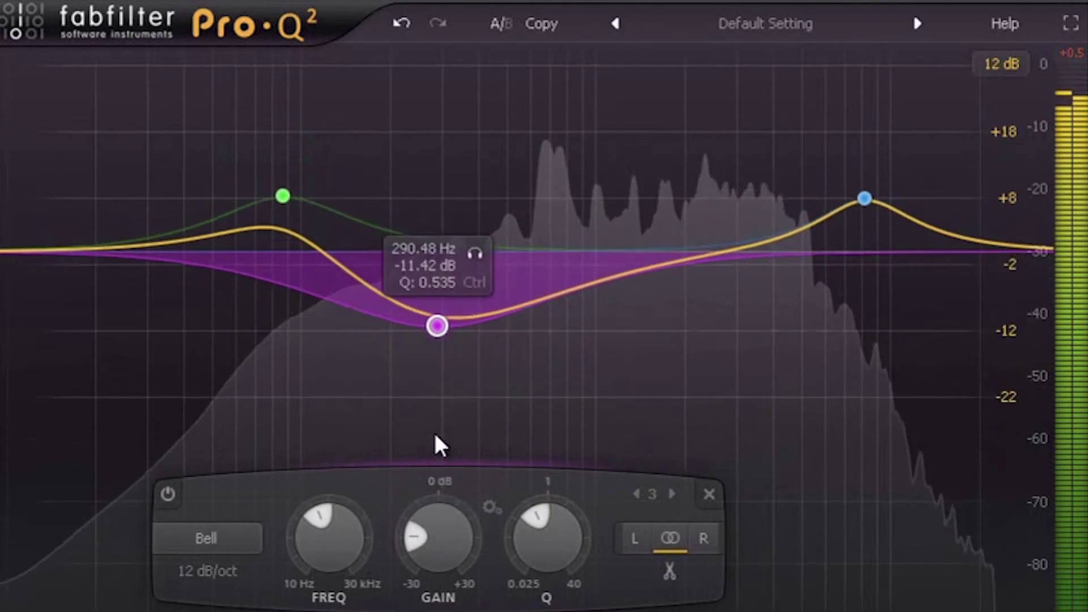
pyautogui.moveTo(439, 445)
pyautogui.mouseDown()
pyautogui.moveTo(544, 475)
pyautogui.moveTo(670, 479)
pyautogui.moveTo(663, 361)
pyautogui.mouseUp()
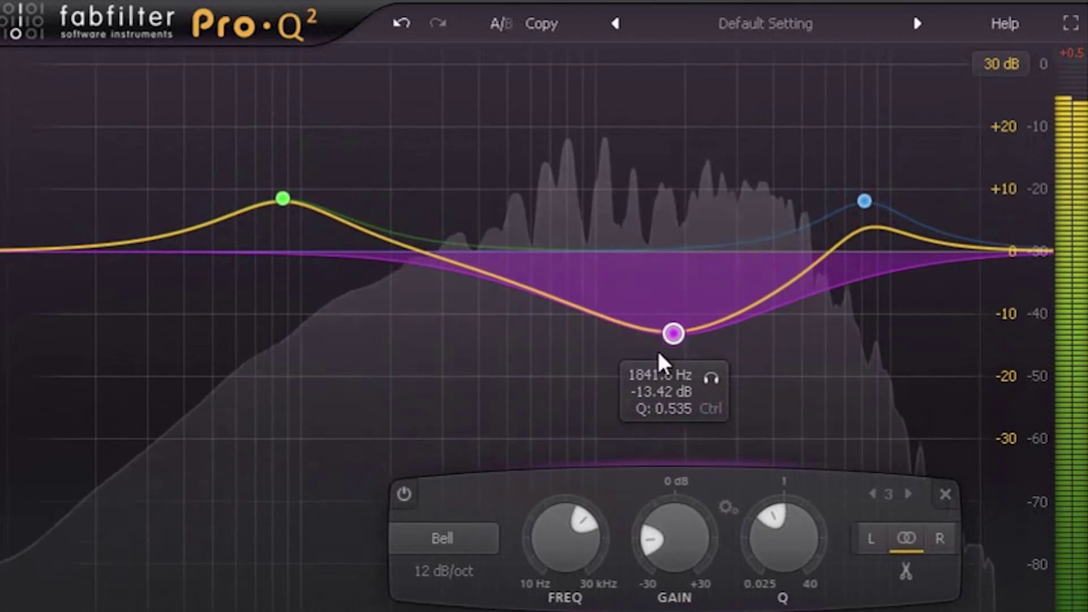
pyautogui.scroll(1, 676, 343)
pyautogui.scroll(-2, 676, 343)
pyautogui.scroll(-3, 676, 342)
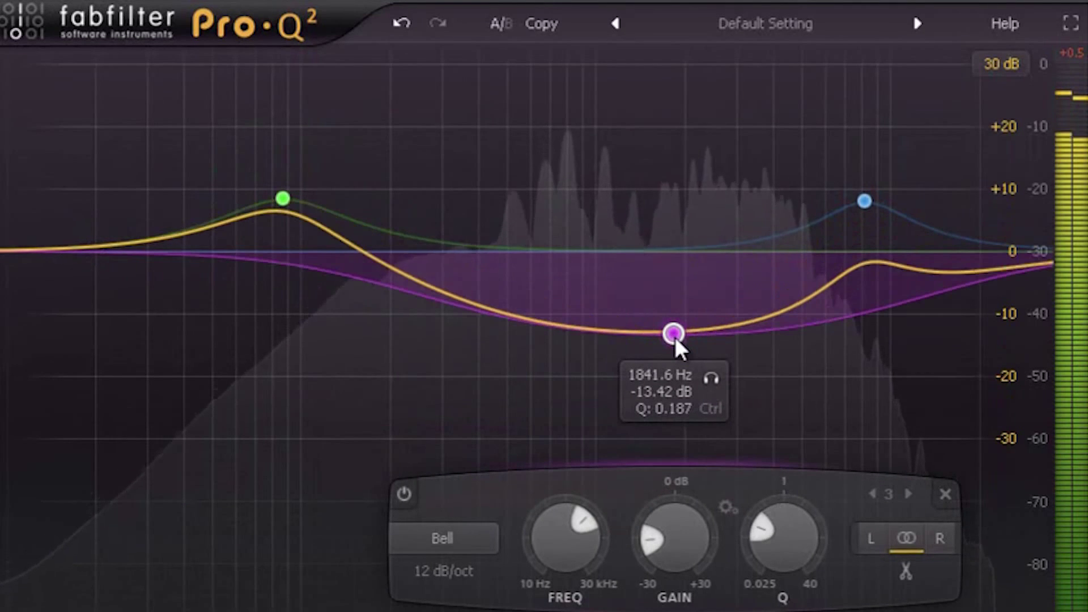
pyautogui.scroll(1, 675, 340)
pyautogui.scroll(1, 676, 340)
pyautogui.moveTo(676, 340); pyautogui.dragTo(696, 106)
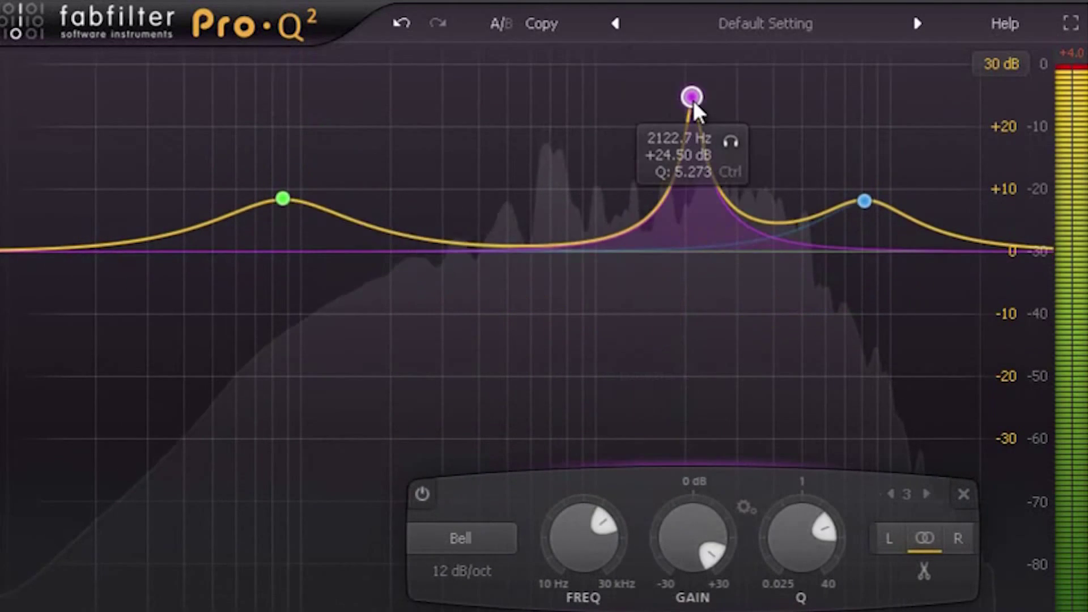
pyautogui.scroll(1, 693, 102)
pyautogui.scroll(-3, 694, 103)
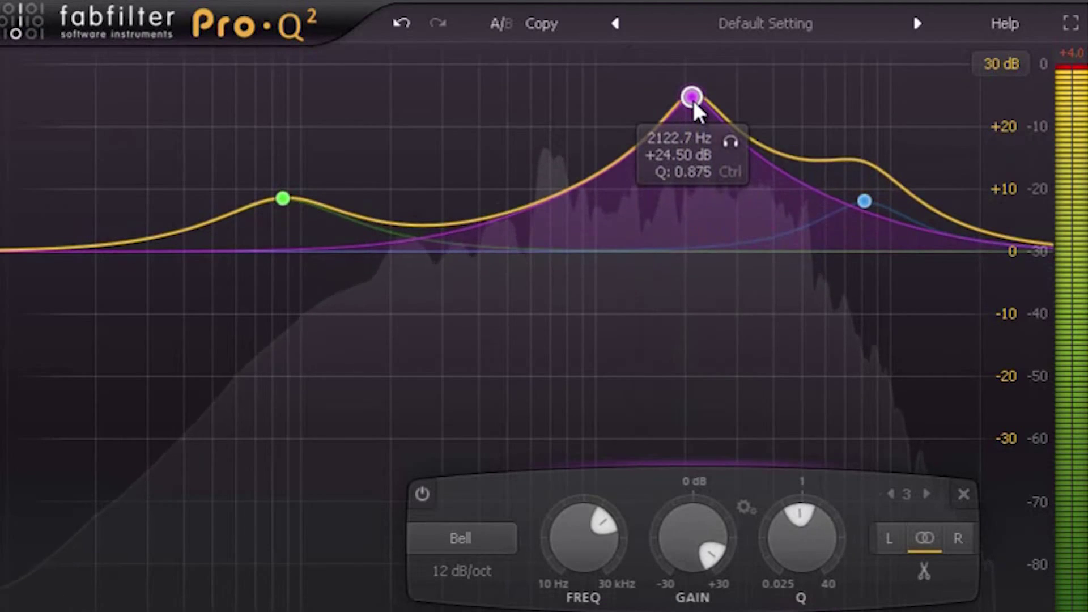
pyautogui.moveTo(694, 103); pyautogui.dragTo(528, 157)
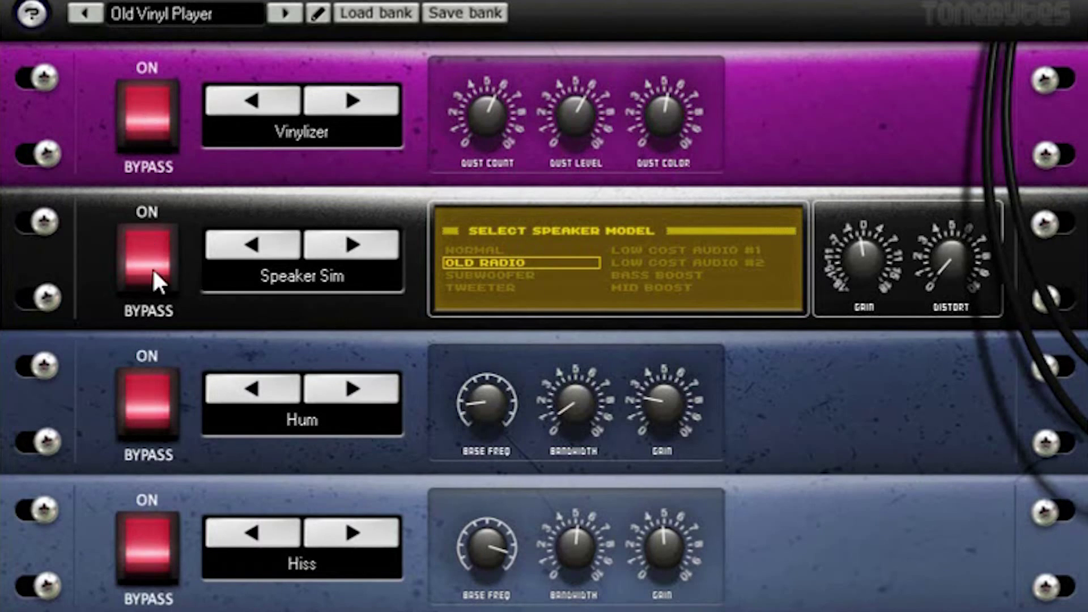
# Step: Bypass the Speaker Sim, Hum and Hiss modules in Lofizer
pyautogui.click(154, 286)
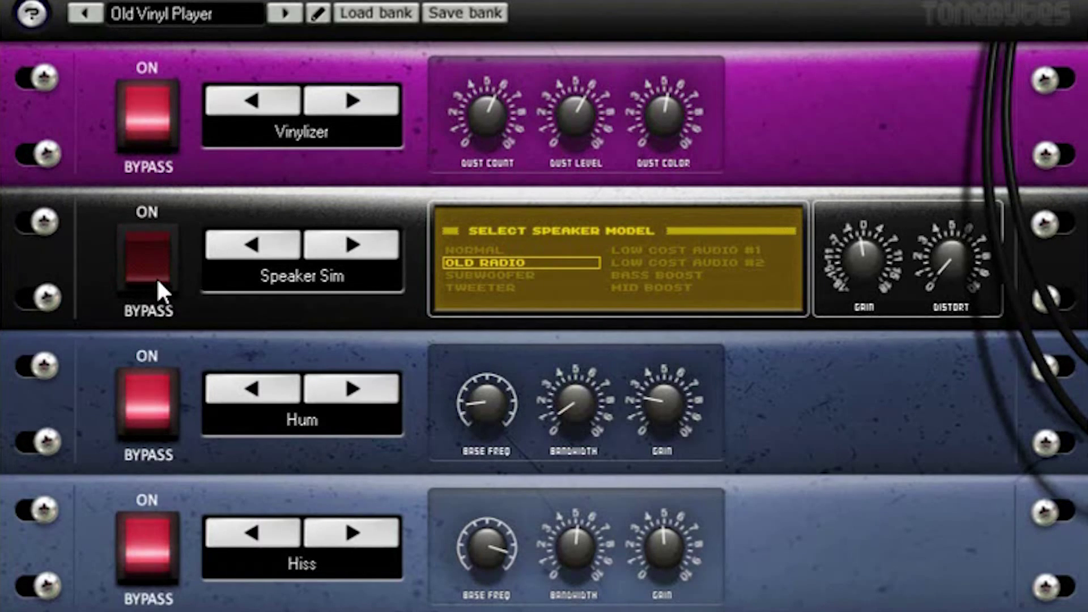
pyautogui.click(153, 408)
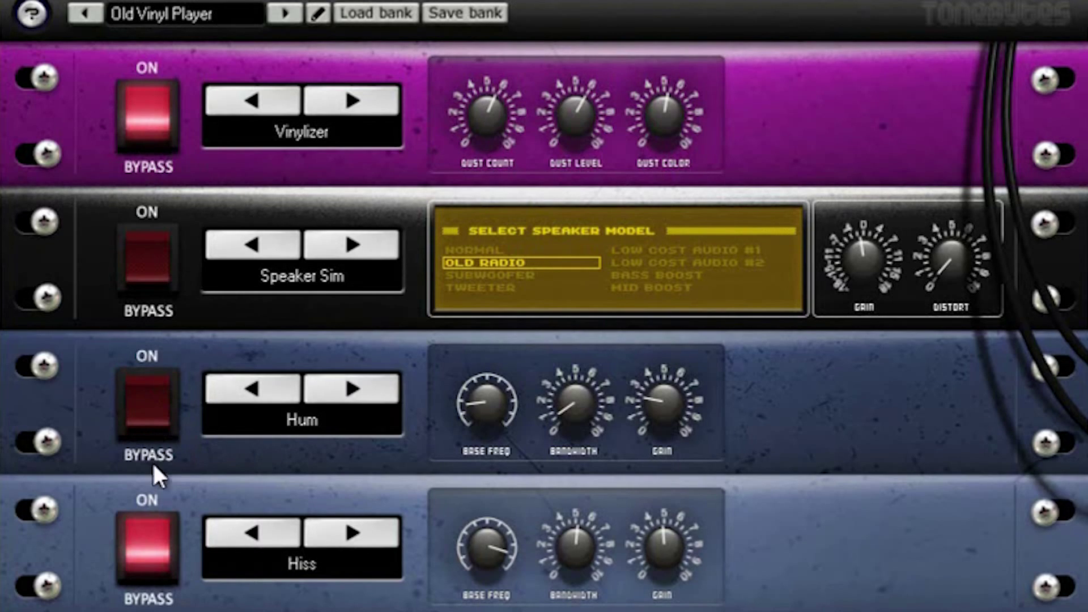
pyautogui.click(152, 527)
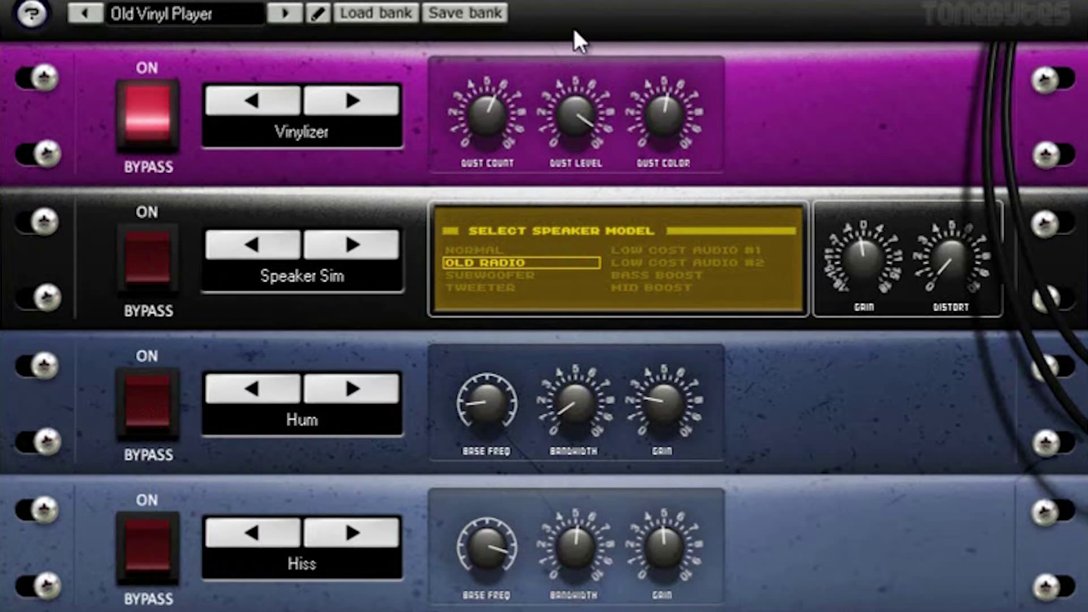
# Step: Lower the Vinylizer dust count and settle the dust colour low, around 2
pyautogui.moveTo(508, 82); pyautogui.dragTo(527, 60)
pyautogui.moveTo(670, 93); pyautogui.dragTo(670, 56)
pyautogui.moveTo(661, 108); pyautogui.dragTo(662, 95)
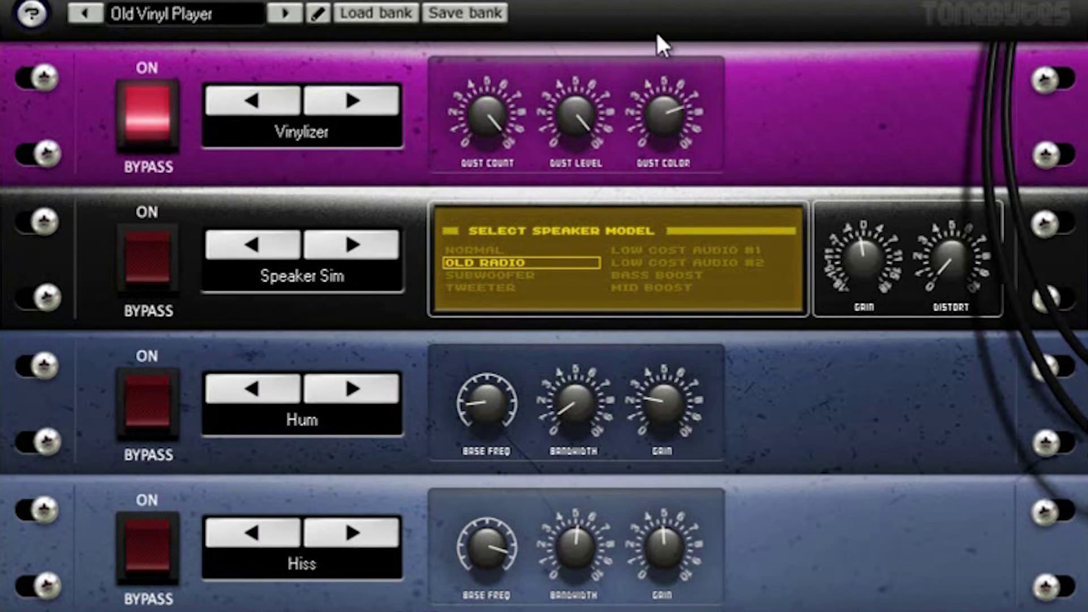
pyautogui.moveTo(663, 115); pyautogui.dragTo(697, 10)
pyautogui.moveTo(702, 114); pyautogui.dragTo(690, 155)
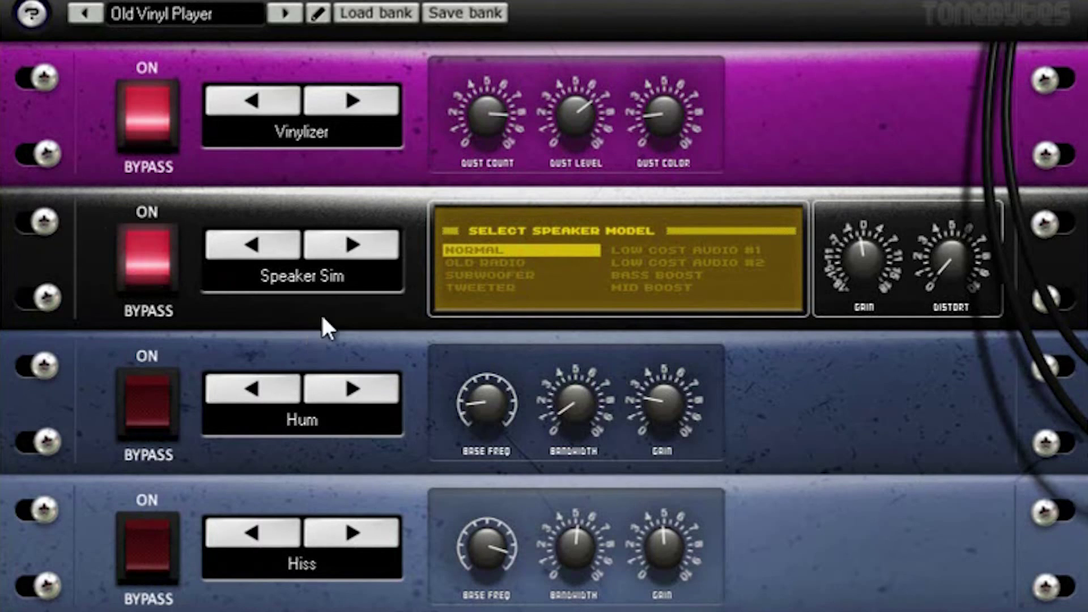
# Step: Audition each Speaker Sim model, settle on Subwoofer, and nudge its gain slightly
pyautogui.click(535, 266)
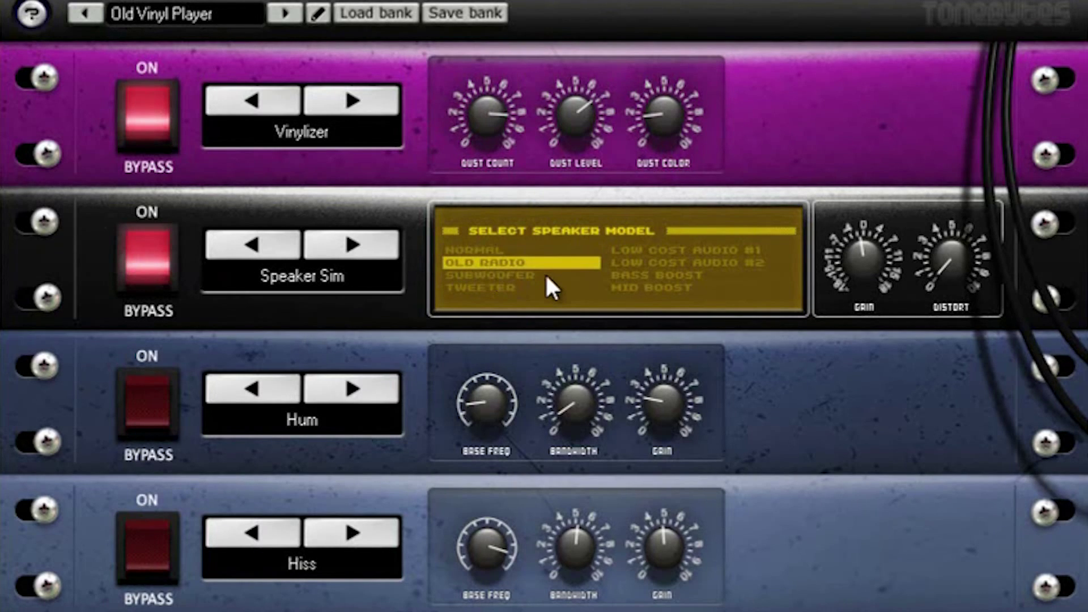
pyautogui.click(546, 277)
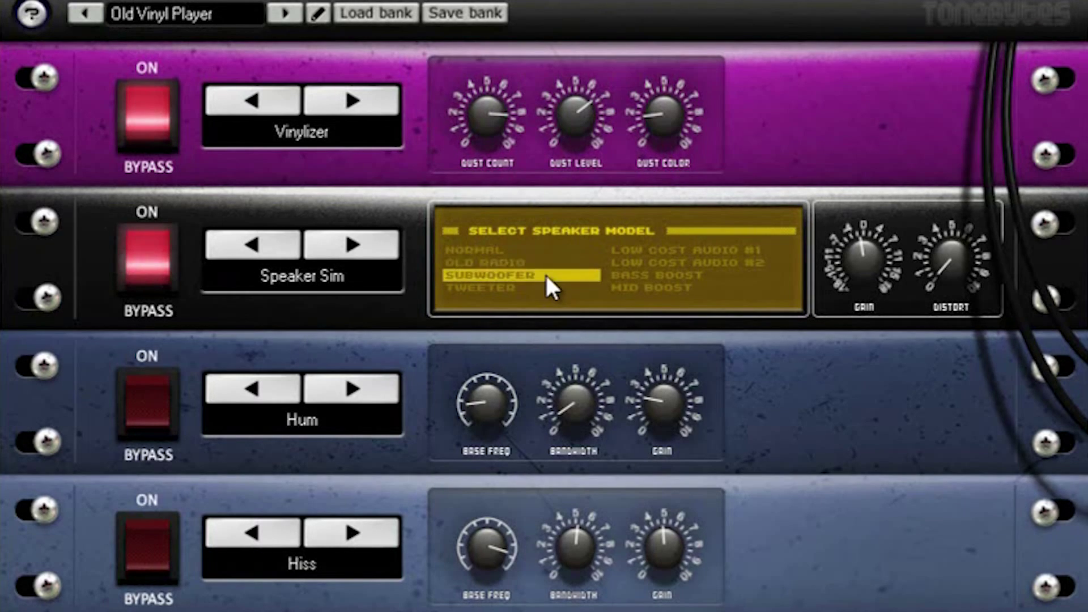
pyautogui.click(516, 288)
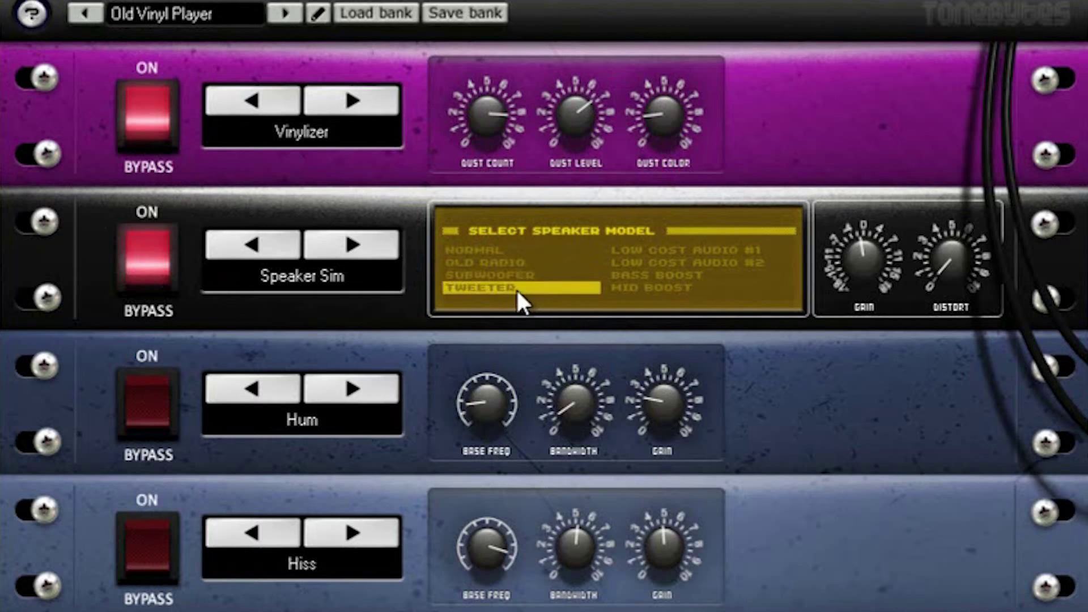
pyautogui.click(748, 250)
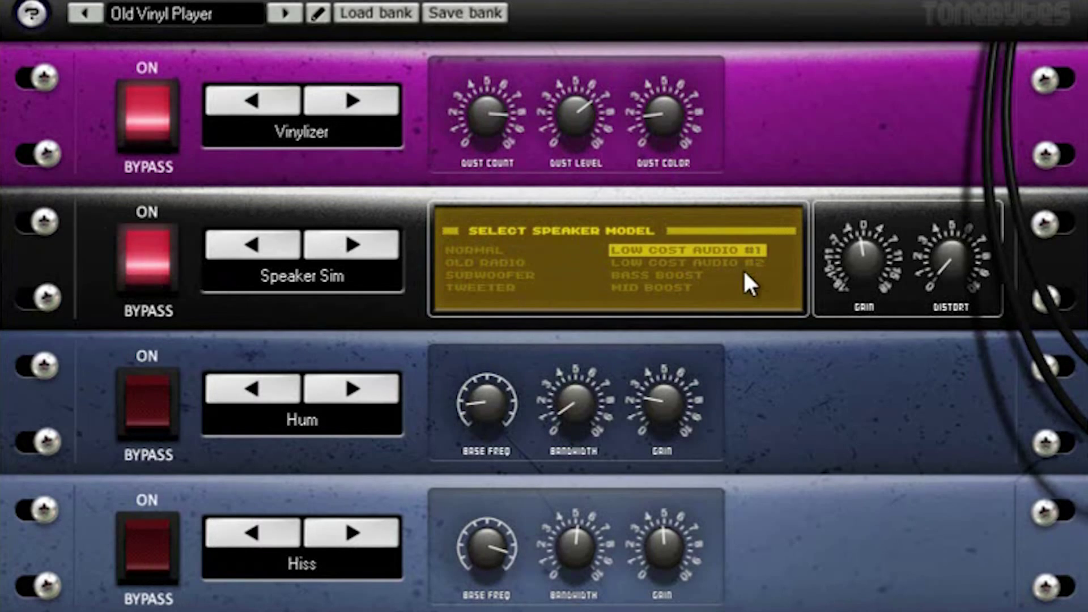
pyautogui.click(744, 264)
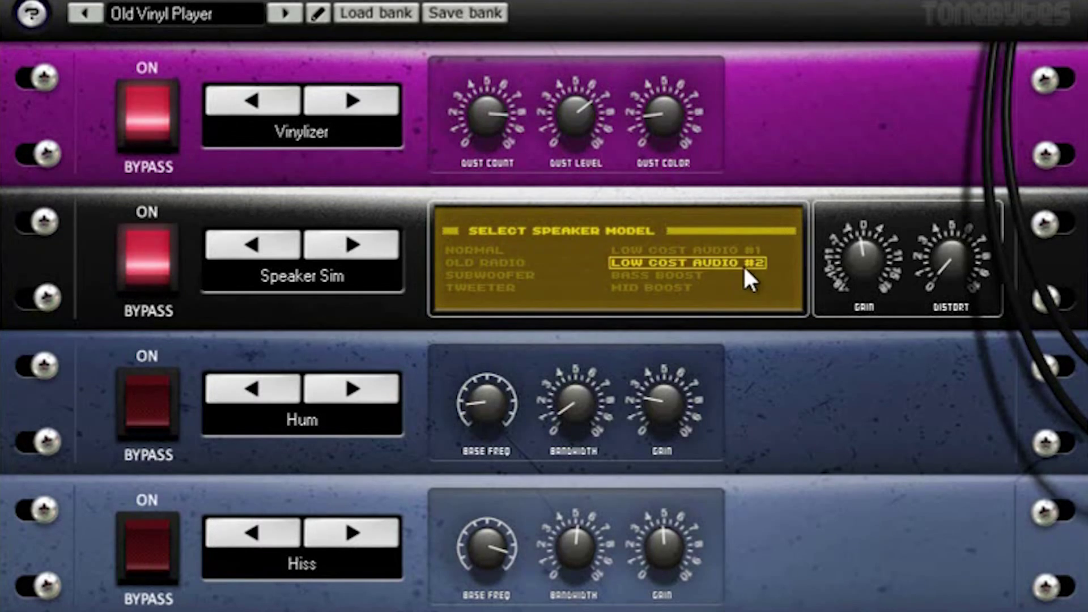
pyautogui.click(689, 277)
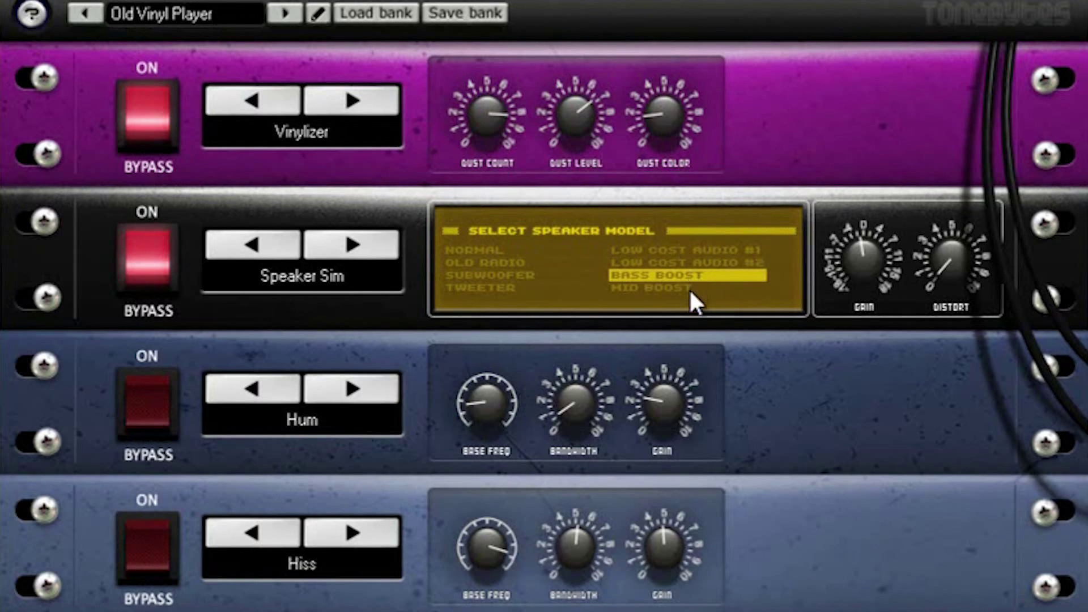
pyautogui.click(689, 289)
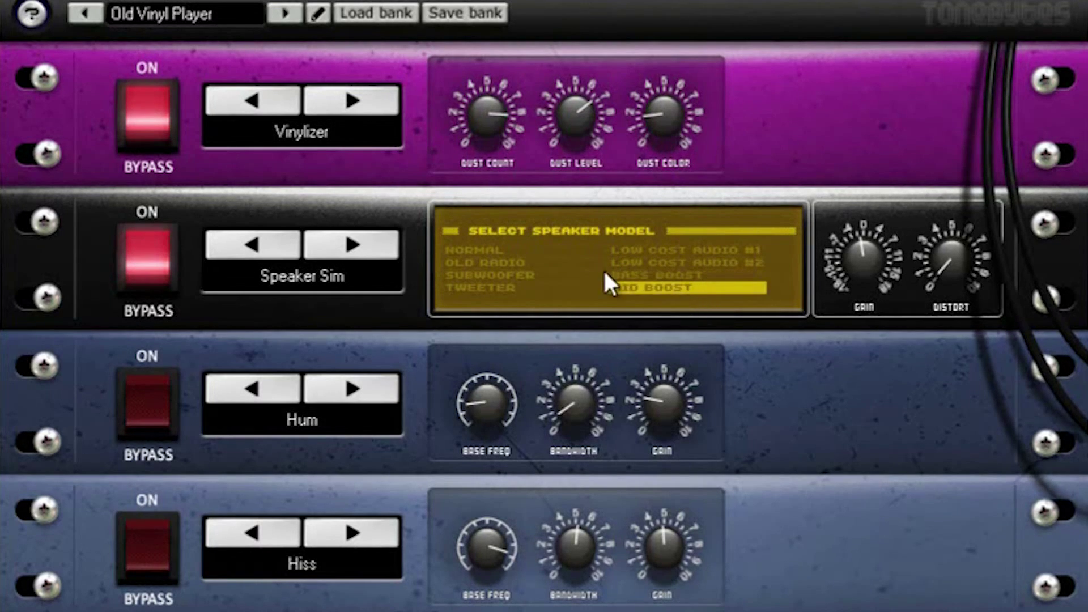
pyautogui.click(562, 275)
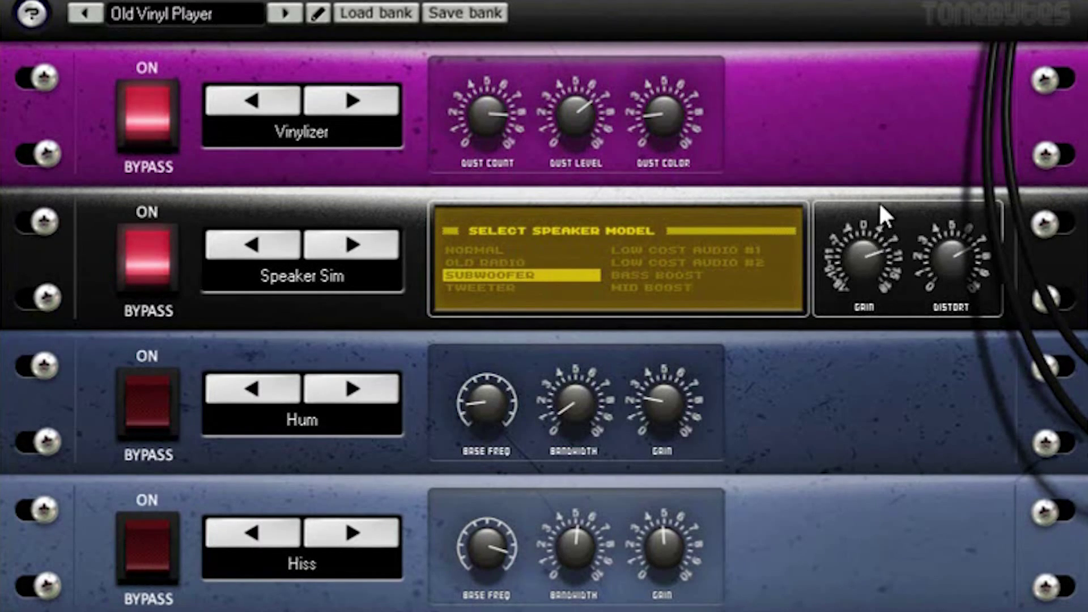
pyautogui.moveTo(882, 213); pyautogui.dragTo(881, 209)
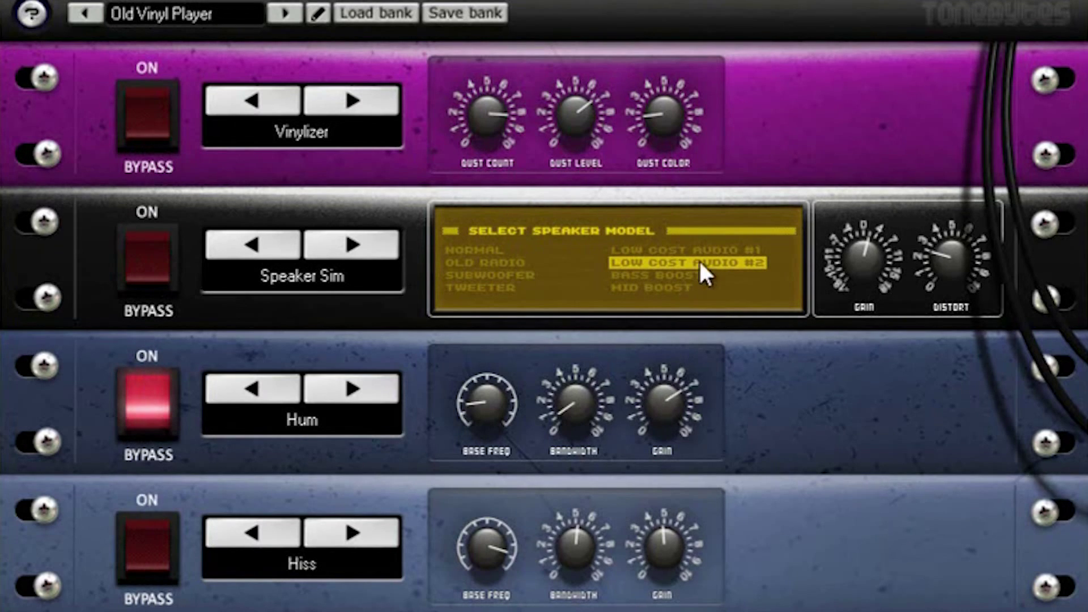
# Step: Retune the Hum module, with base frequency back at middle and bandwidth slightly widened
pyautogui.moveTo(584, 405); pyautogui.dragTo(597, 311)
pyautogui.moveTo(477, 395); pyautogui.dragTo(511, 316)
pyautogui.moveTo(574, 438)
pyautogui.mouseDown()
pyautogui.moveTo(574, 482)
pyautogui.moveTo(555, 511)
pyautogui.mouseUp()
pyautogui.moveTo(503, 370); pyautogui.dragTo(530, 284)
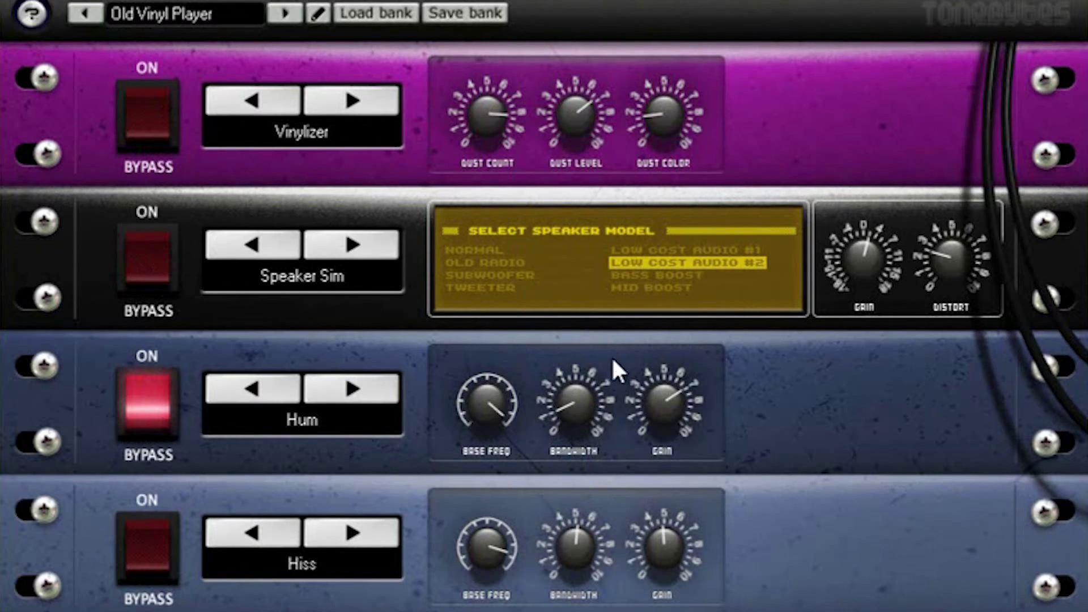
pyautogui.moveTo(477, 405); pyautogui.dragTo(505, 517)
pyautogui.moveTo(569, 395)
pyautogui.mouseDown()
pyautogui.moveTo(617, 211)
pyautogui.moveTo(647, 368)
pyautogui.mouseUp()
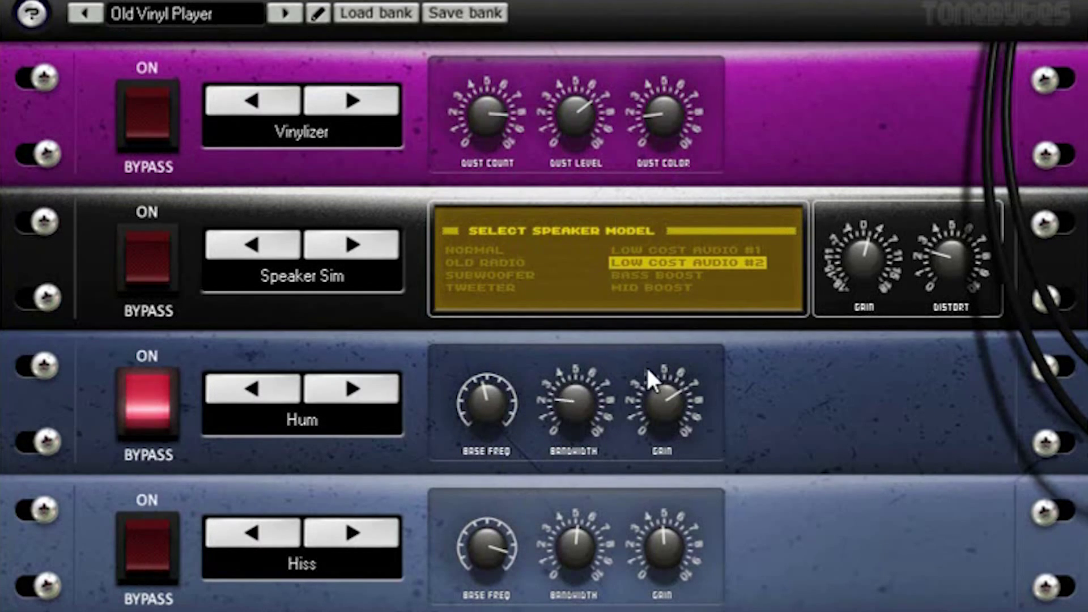
# Step: Switch from Hum to Hiss: raise gain, lower base frequency, widen bandwidth; swap in Wow-n-flutter
pyautogui.click(157, 260)
pyautogui.click(166, 128)
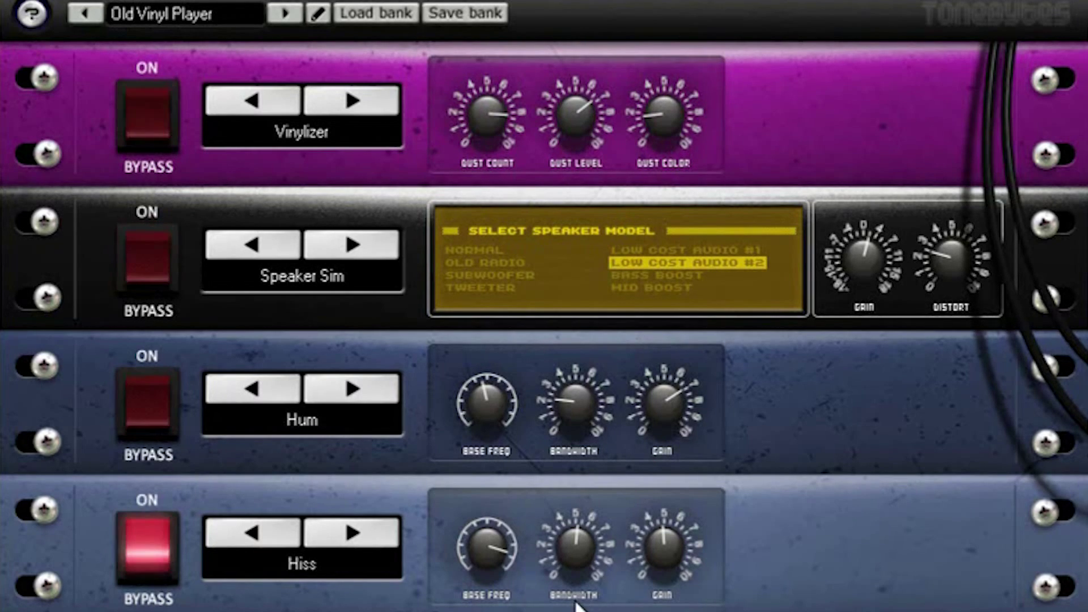
pyautogui.moveTo(674, 478); pyautogui.dragTo(705, 384)
pyautogui.moveTo(515, 559)
pyautogui.mouseDown()
pyautogui.moveTo(514, 611)
pyautogui.moveTo(558, 559)
pyautogui.moveTo(578, 611)
pyautogui.moveTo(583, 569)
pyautogui.mouseUp()
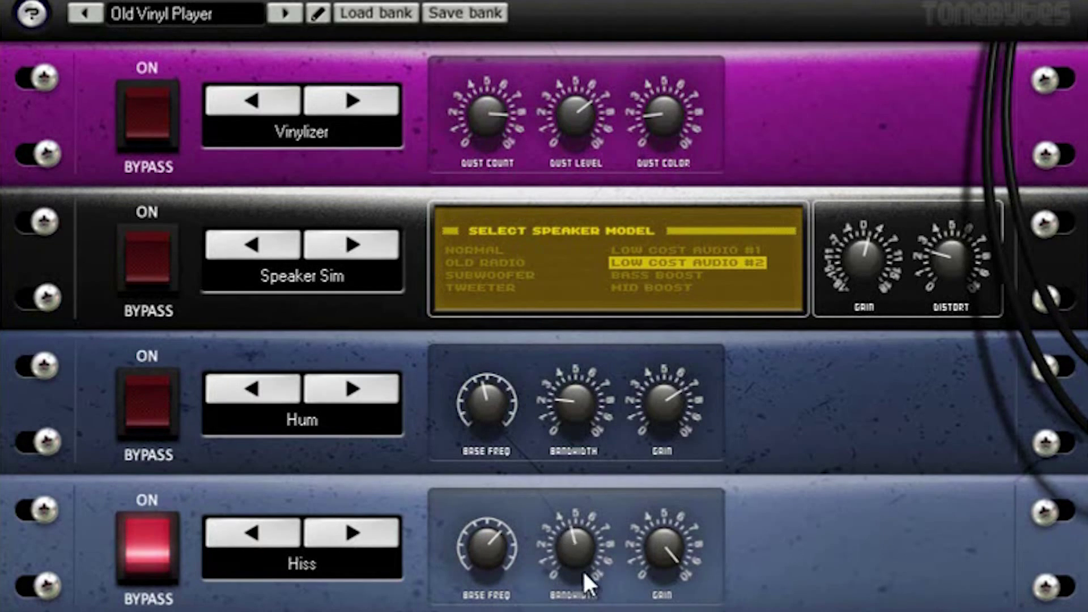
pyautogui.moveTo(598, 521); pyautogui.dragTo(631, 443)
pyautogui.click(147, 255)
# Step: Re-enable the Lofizer modules, then turn off Hum, Speaker Sim and vinyl dust
pyautogui.click(146, 110)
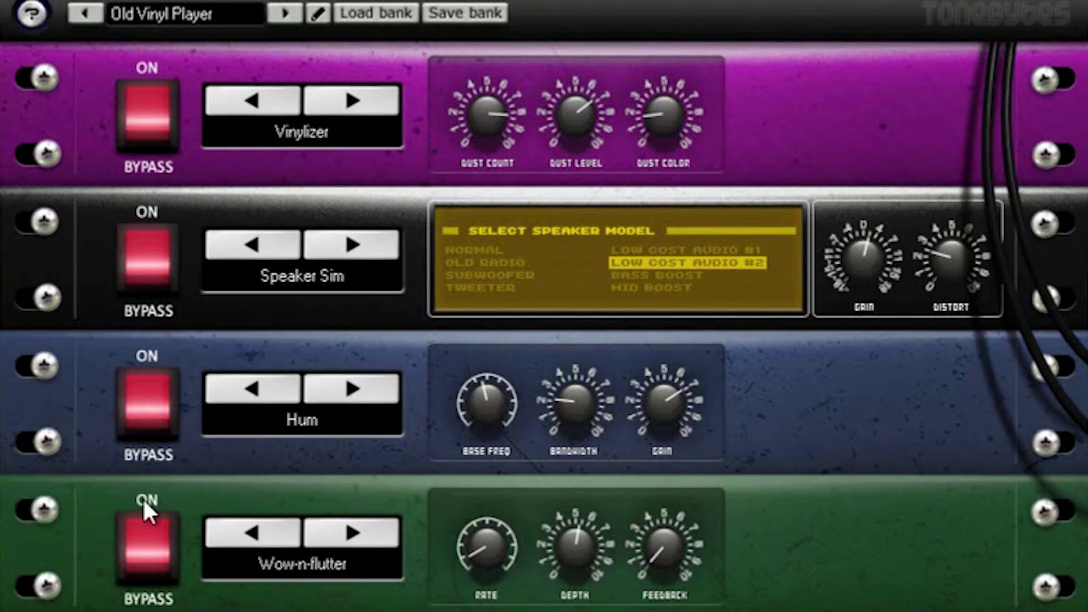
pyautogui.click(147, 399)
pyautogui.click(142, 275)
pyautogui.click(145, 119)
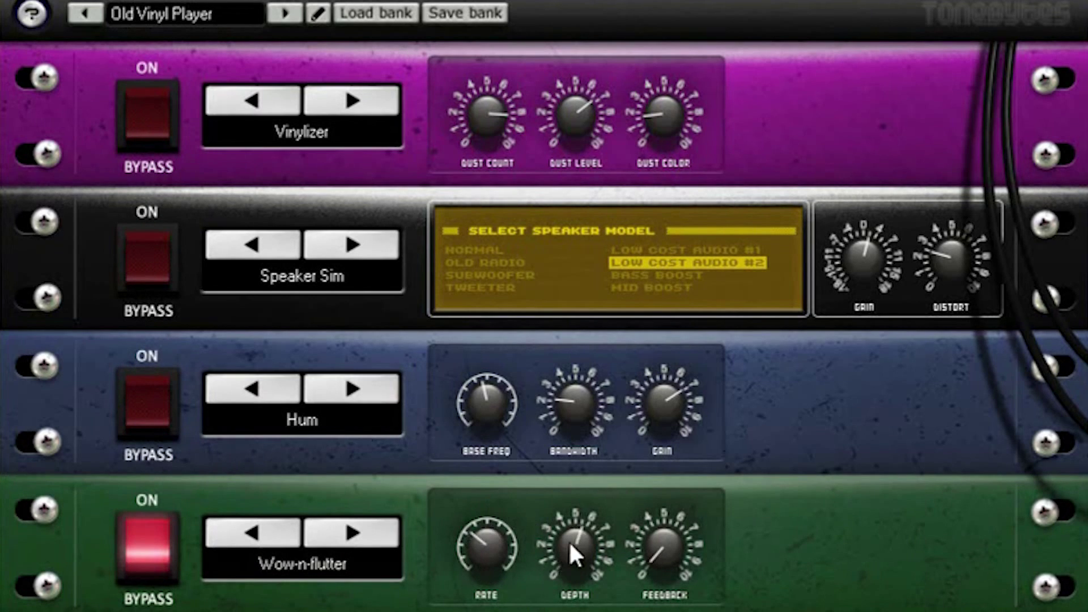
# Step: Tune the Wow-n-flutter rate, depth and feedback, and set the Monoizer toward stereo
pyautogui.moveTo(675, 554); pyautogui.dragTo(675, 506)
pyautogui.moveTo(575, 548)
pyautogui.mouseDown()
pyautogui.moveTo(529, 524)
pyautogui.moveTo(486, 561)
pyautogui.mouseUp()
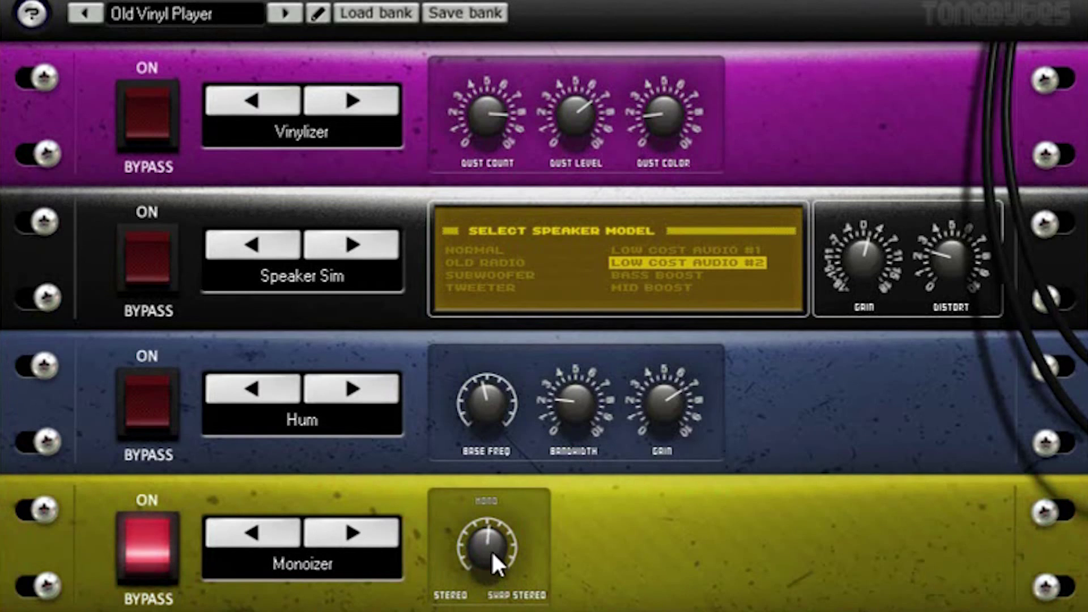
pyautogui.moveTo(490, 551); pyautogui.dragTo(490, 608)
# Step: Audition the Vowel module's E, I, O and U vowels, then switch to GLS! with Narrow lowered
pyautogui.click(388, 544)
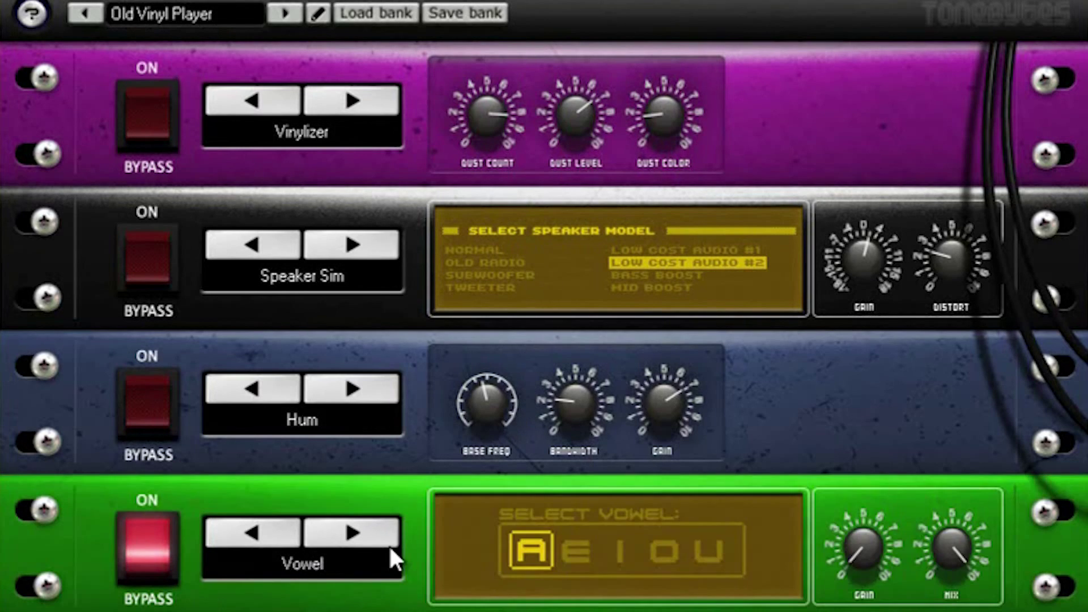
pyautogui.click(573, 550)
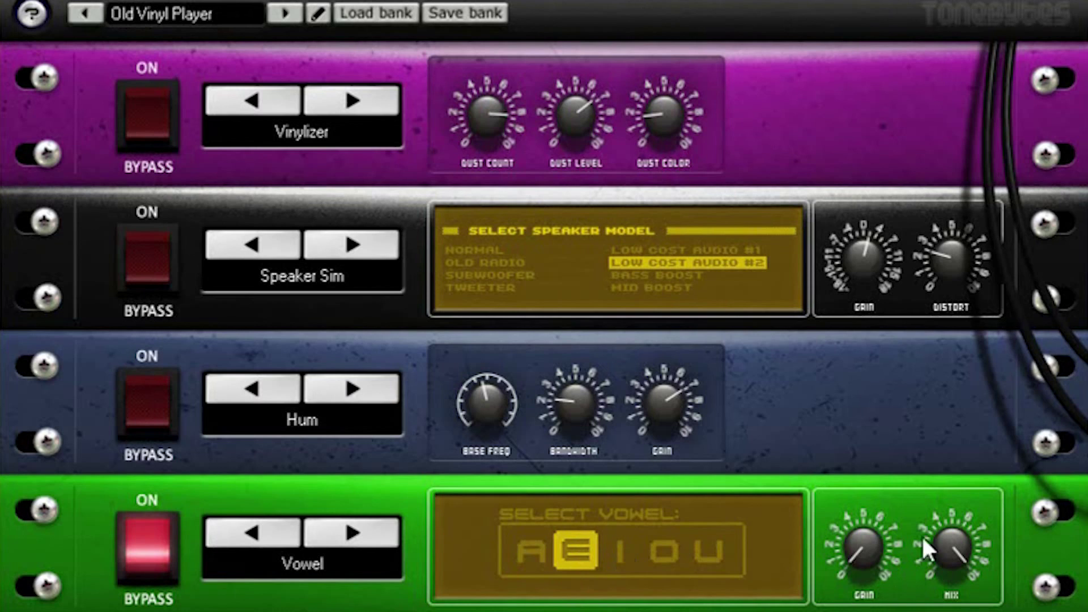
pyautogui.click(622, 555)
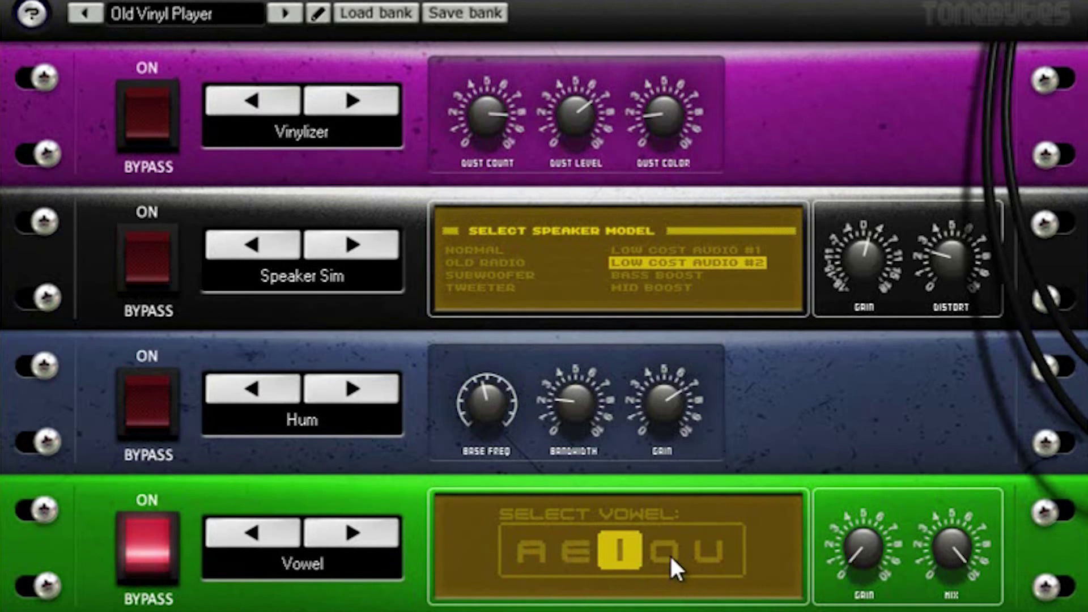
pyautogui.click(669, 556)
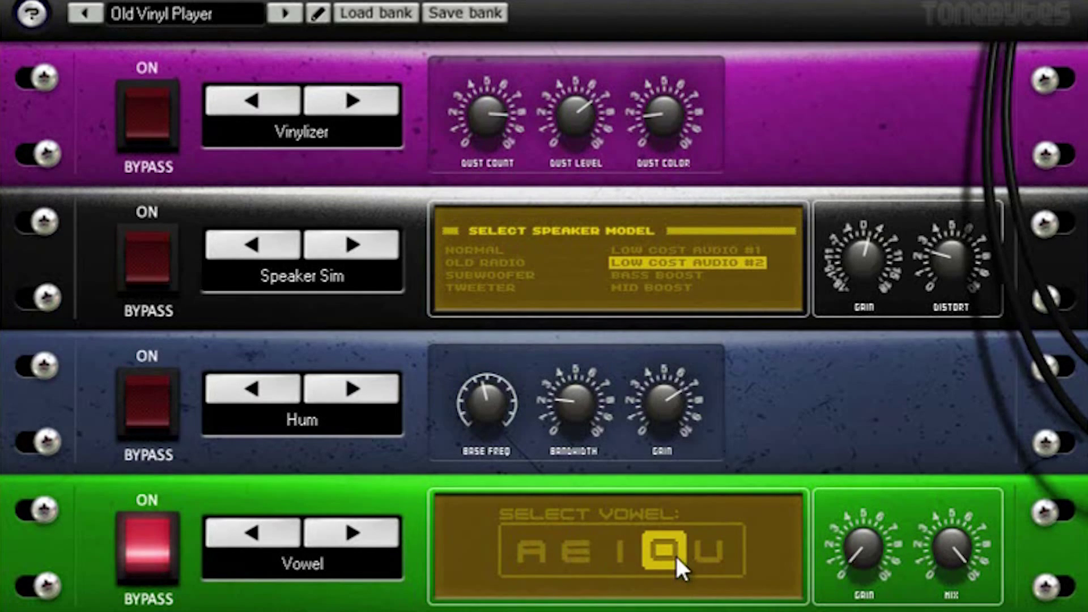
pyautogui.click(710, 550)
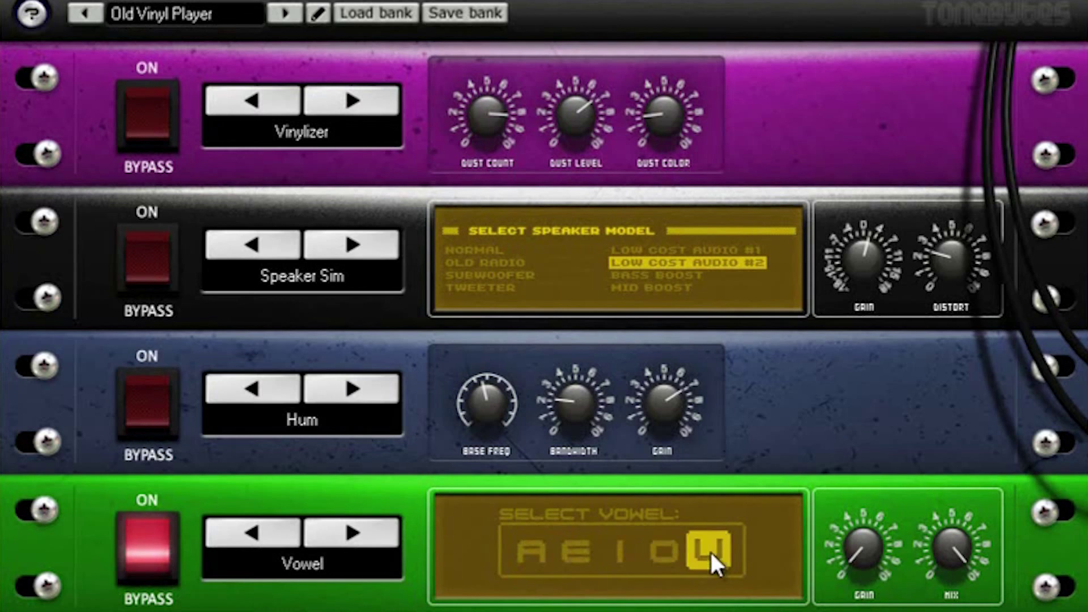
pyautogui.click(385, 535)
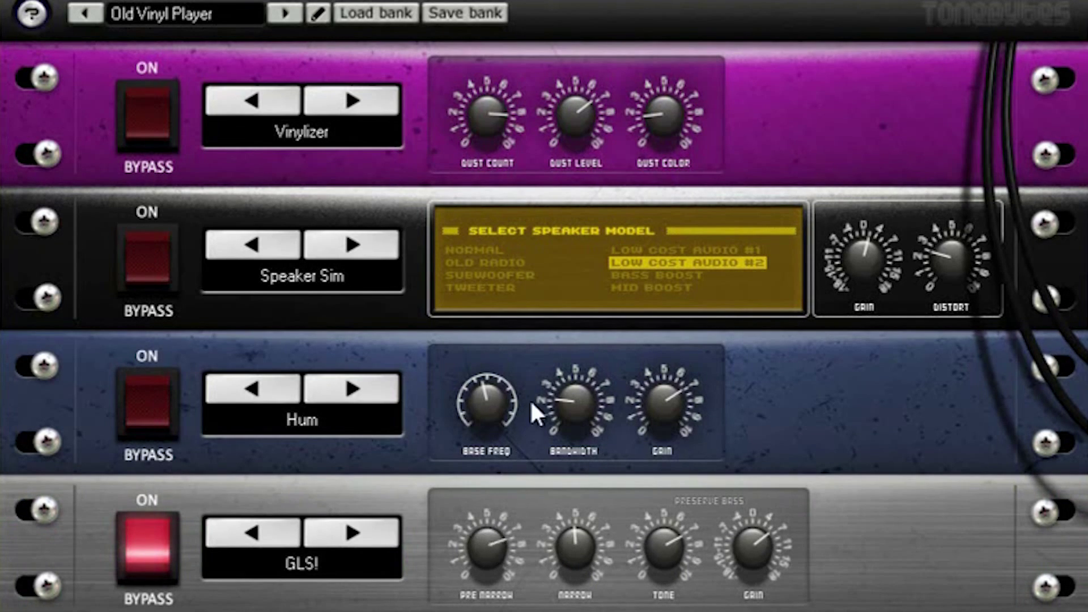
pyautogui.moveTo(578, 558); pyautogui.dragTo(579, 607)
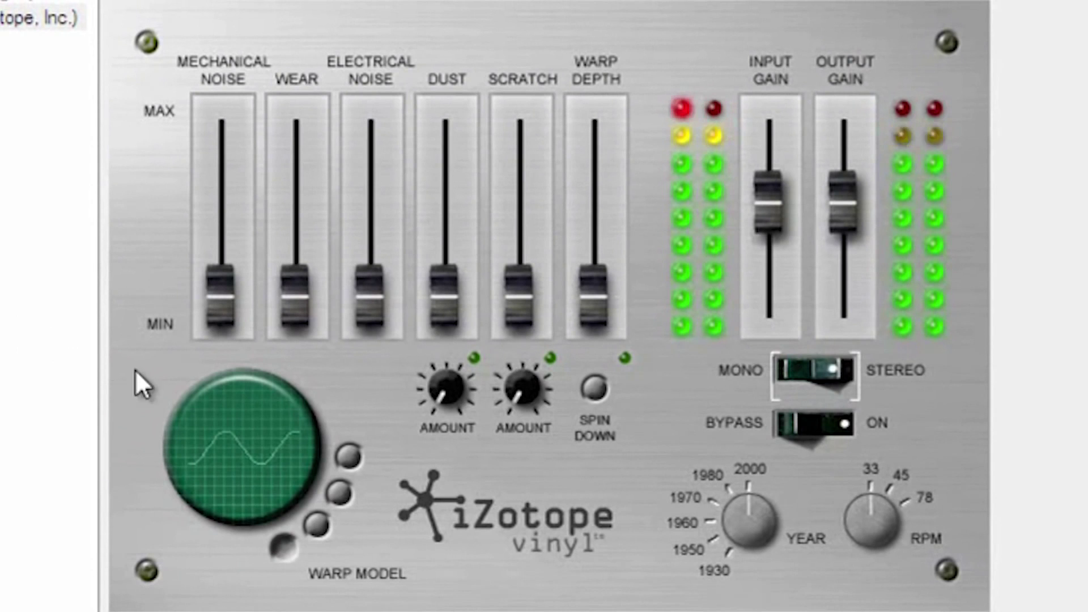
# Step: Set Mechanical and Electrical Noise to about three-quarters, adjust Wear, and lift Dust from minimum
pyautogui.moveTo(212, 311); pyautogui.dragTo(245, 107)
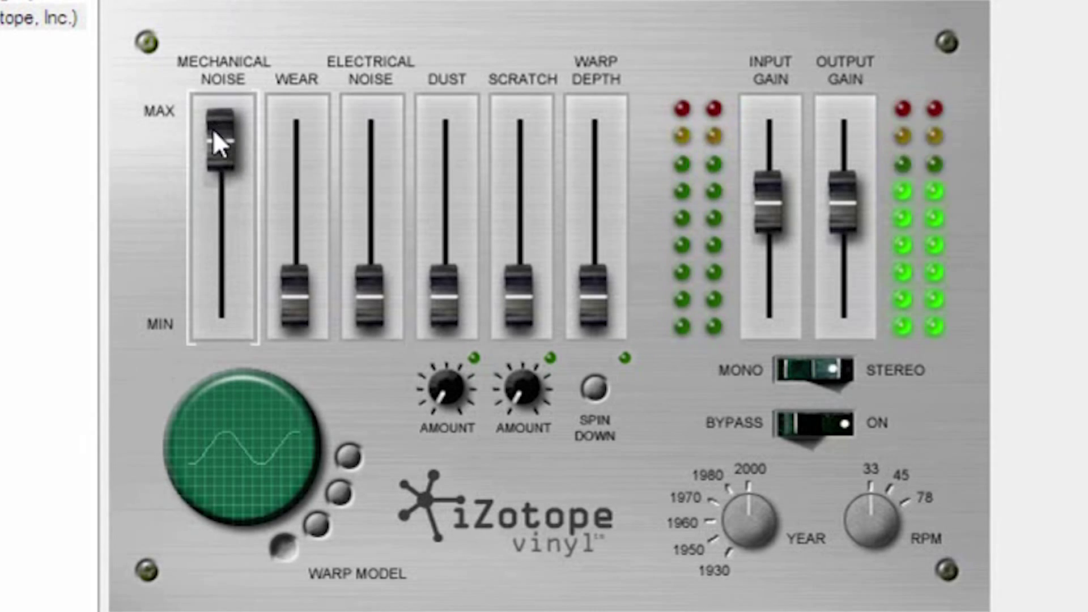
pyautogui.moveTo(218, 140); pyautogui.dragTo(218, 178)
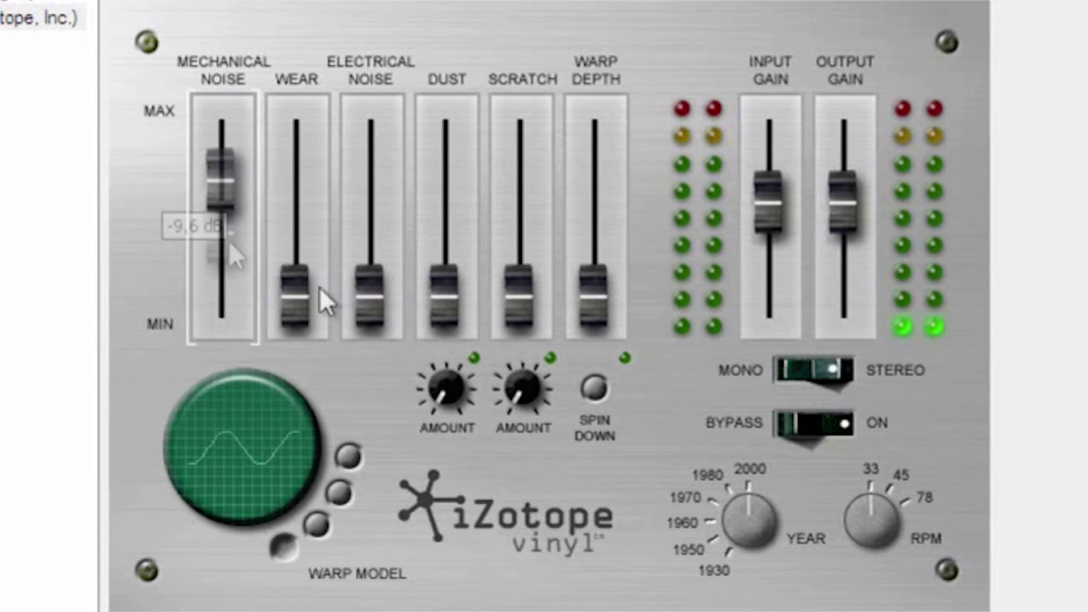
pyautogui.moveTo(297, 302)
pyautogui.mouseDown()
pyautogui.moveTo(295, 130)
pyautogui.moveTo(302, 397)
pyautogui.moveTo(307, 329)
pyautogui.moveTo(291, 246)
pyautogui.moveTo(304, 151)
pyautogui.mouseUp()
pyautogui.moveTo(369, 294)
pyautogui.mouseDown()
pyautogui.moveTo(371, 126)
pyautogui.moveTo(375, 193)
pyautogui.mouseUp()
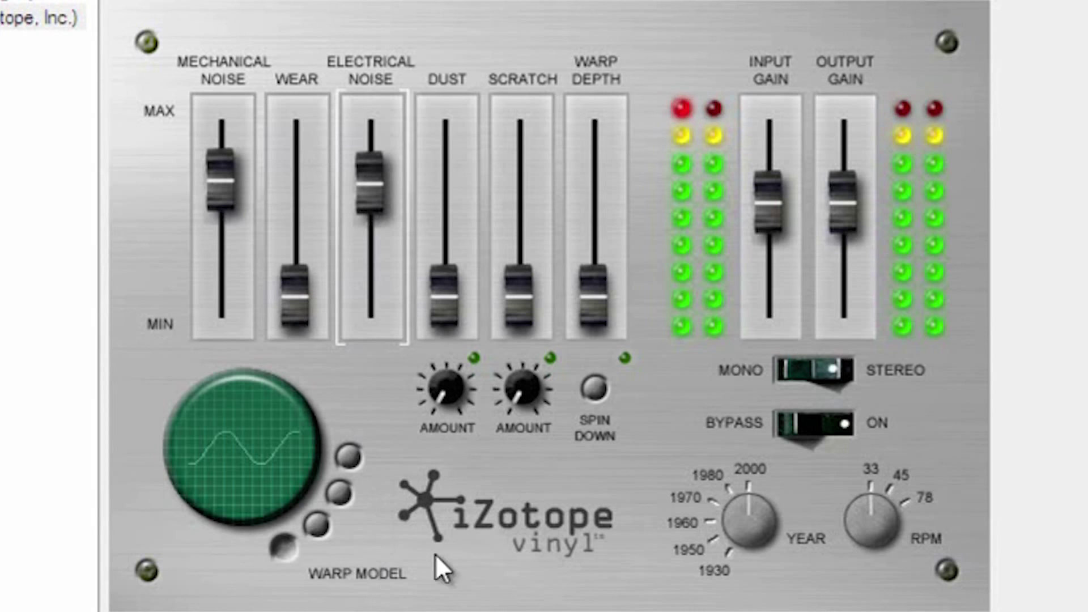
pyautogui.moveTo(446, 296); pyautogui.dragTo(436, 258)
# Step: Push Dust to its full level with a small dust amount
pyautogui.moveTo(447, 387); pyautogui.dragTo(468, 358)
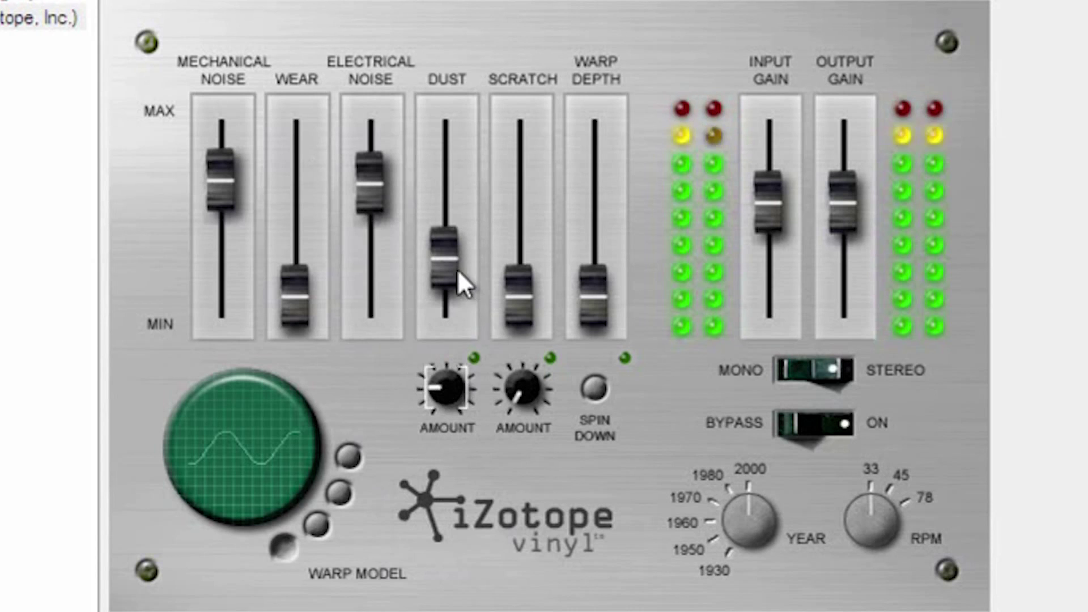
pyautogui.moveTo(457, 271)
pyautogui.mouseDown()
pyautogui.moveTo(447, 220)
pyautogui.moveTo(457, 121)
pyautogui.mouseUp()
pyautogui.moveTo(435, 368)
pyautogui.mouseDown()
pyautogui.moveTo(452, 376)
pyautogui.moveTo(491, 267)
pyautogui.mouseUp()
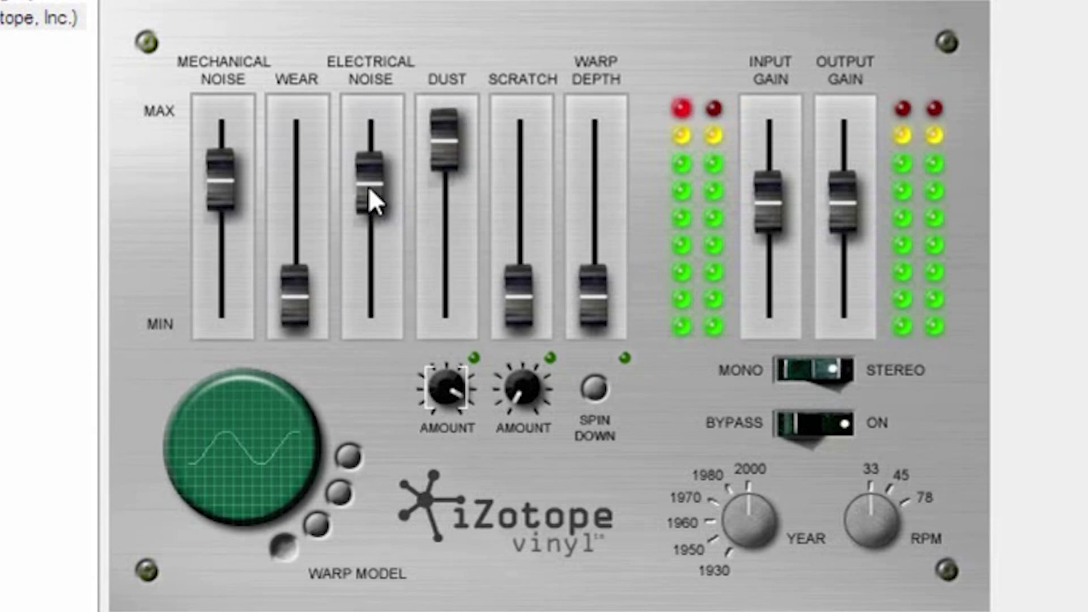
# Step: Settle on 3 scratches with a lower Scratch level, and raise Warp Depth to about half
pyautogui.moveTo(520, 384)
pyautogui.mouseDown()
pyautogui.moveTo(536, 333)
pyautogui.moveTo(513, 242)
pyautogui.moveTo(524, 166)
pyautogui.moveTo(524, 193)
pyautogui.mouseUp()
pyautogui.moveTo(519, 380); pyautogui.dragTo(513, 298)
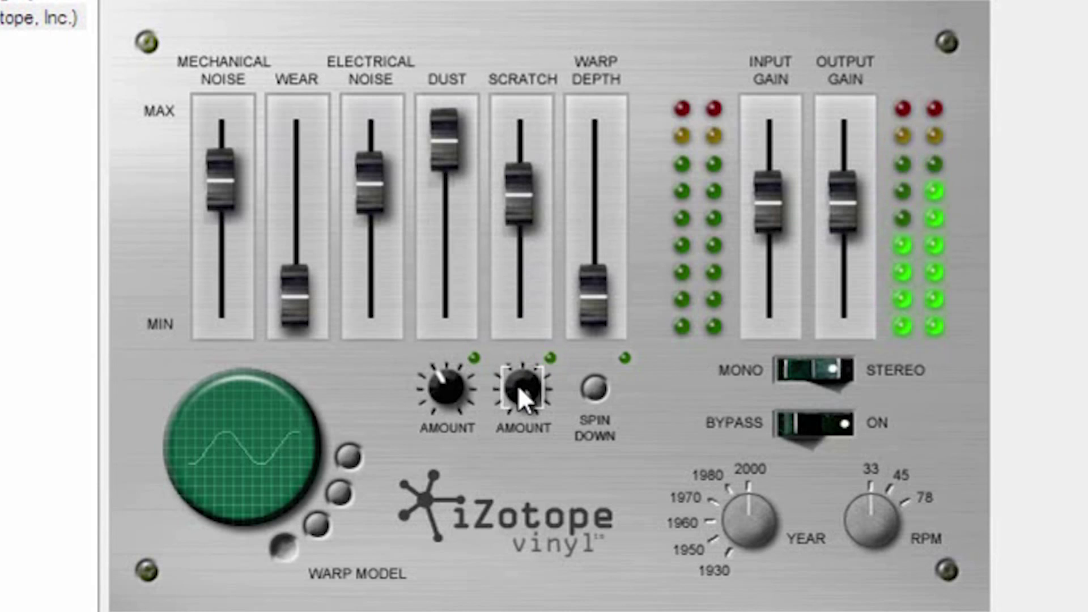
pyautogui.moveTo(517, 385)
pyautogui.mouseDown()
pyautogui.moveTo(512, 418)
pyautogui.moveTo(498, 400)
pyautogui.moveTo(490, 407)
pyautogui.moveTo(491, 436)
pyautogui.mouseUp()
pyautogui.moveTo(512, 220); pyautogui.dragTo(518, 274)
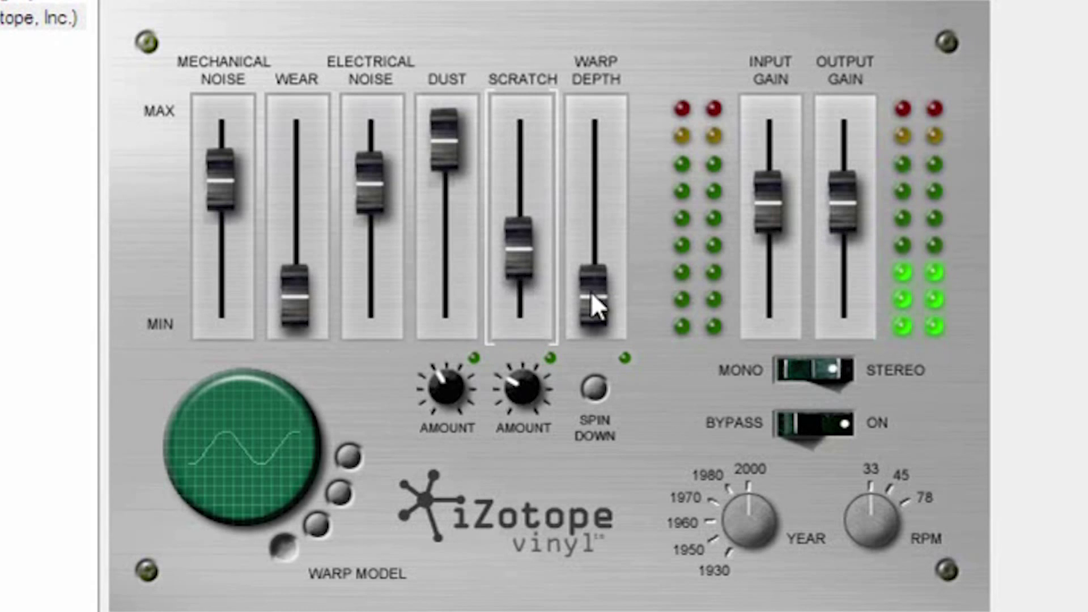
pyautogui.moveTo(594, 299); pyautogui.dragTo(602, 199)
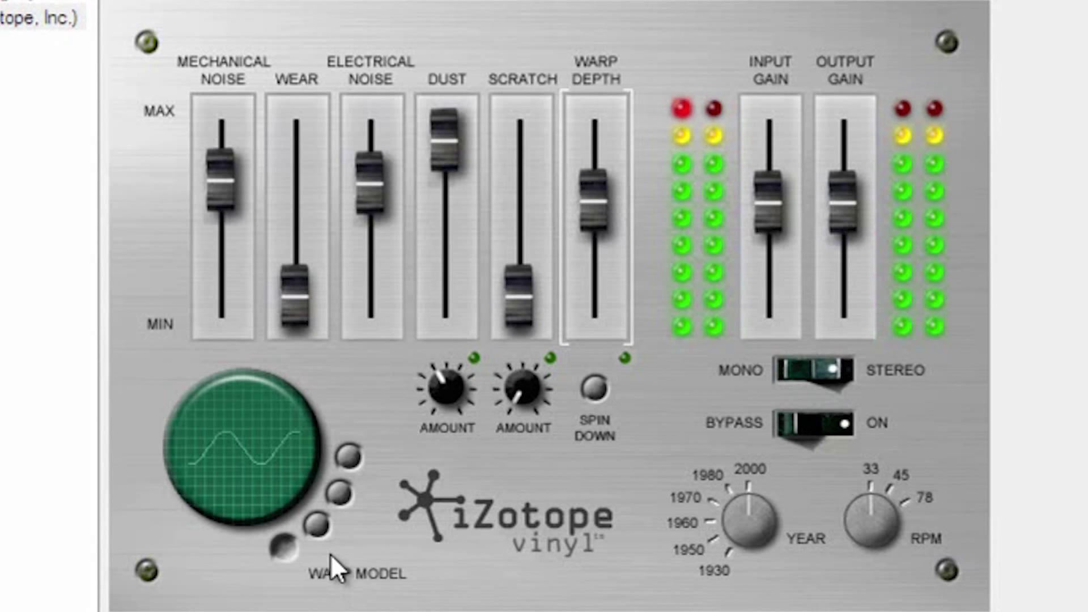
# Step: Try Vinyl's warp models, settle on decaying-pulse, and toggle the spin-down effect
pyautogui.click(315, 522)
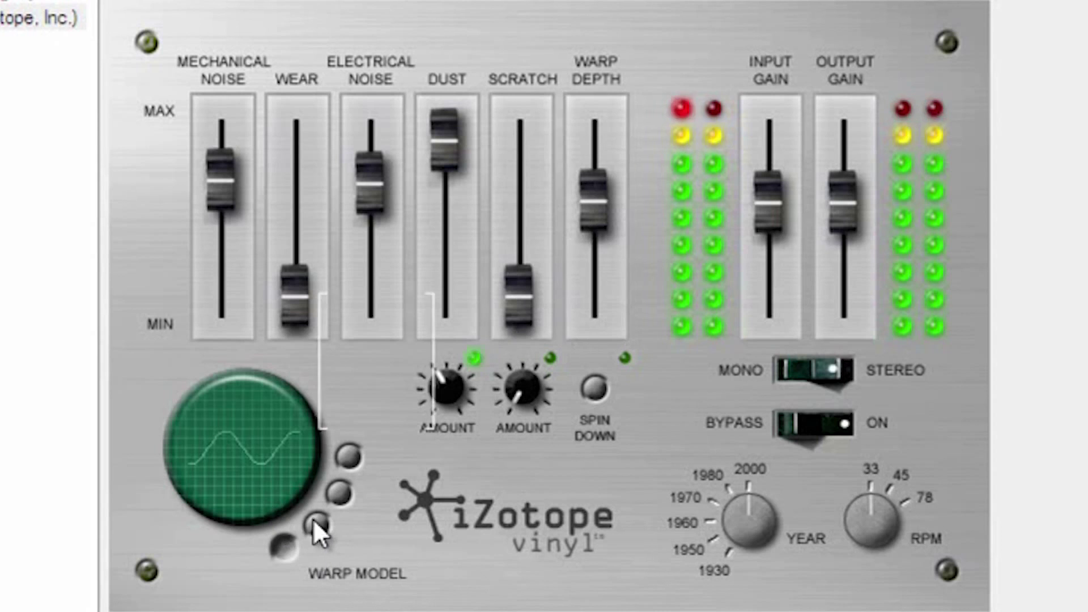
pyautogui.click(340, 492)
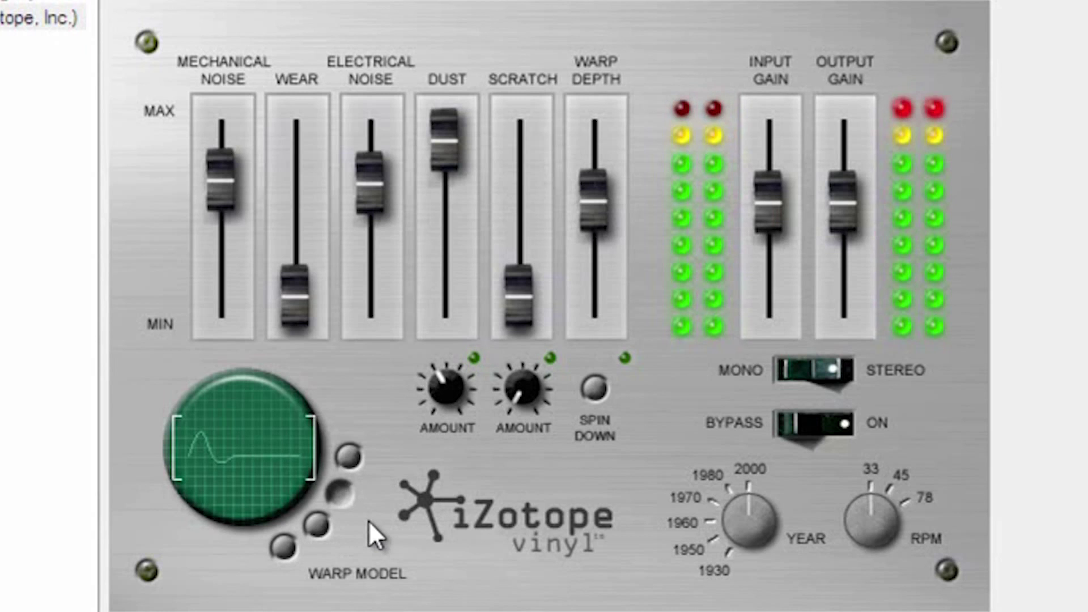
pyautogui.click(348, 456)
pyautogui.click(594, 389)
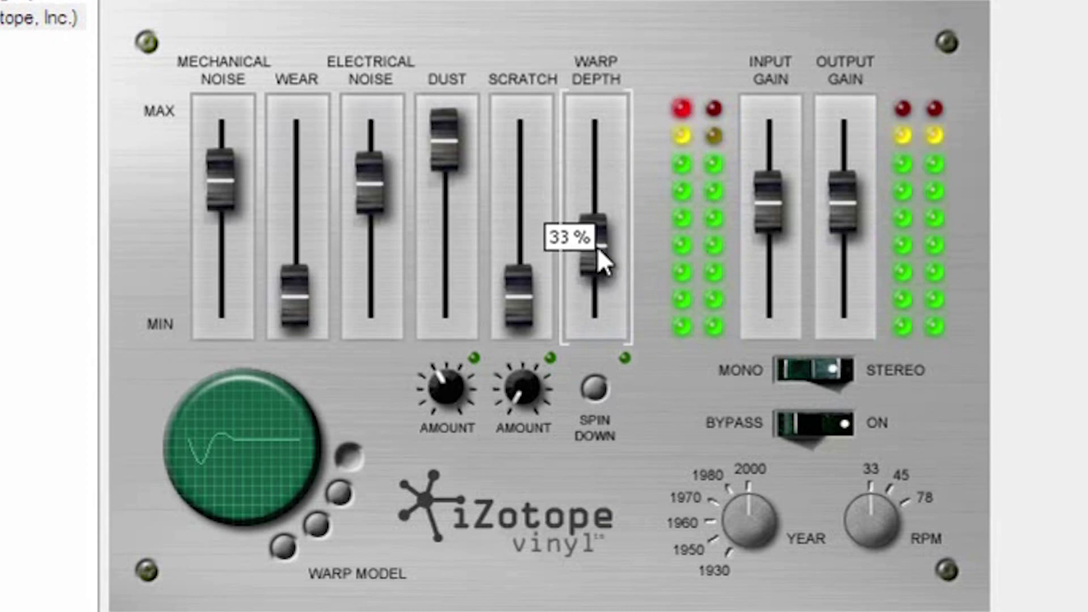
# Step: Zero Warp Depth, raise Scratch amount and level to mid-height, and lift RPM from 33 toward 45
pyautogui.moveTo(596, 197); pyautogui.dragTo(601, 314)
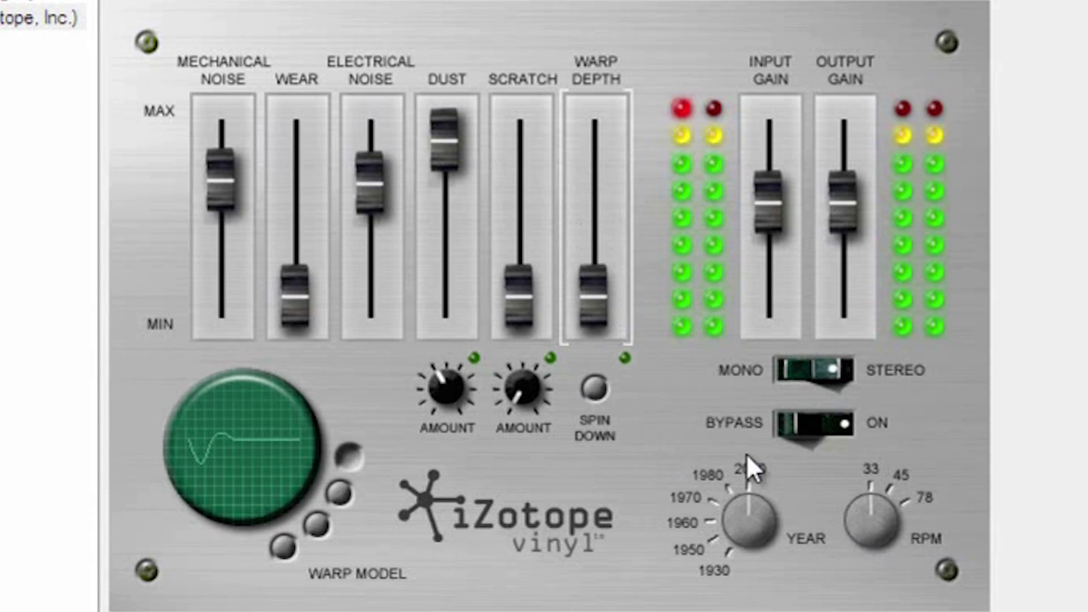
pyautogui.moveTo(520, 387); pyautogui.dragTo(529, 314)
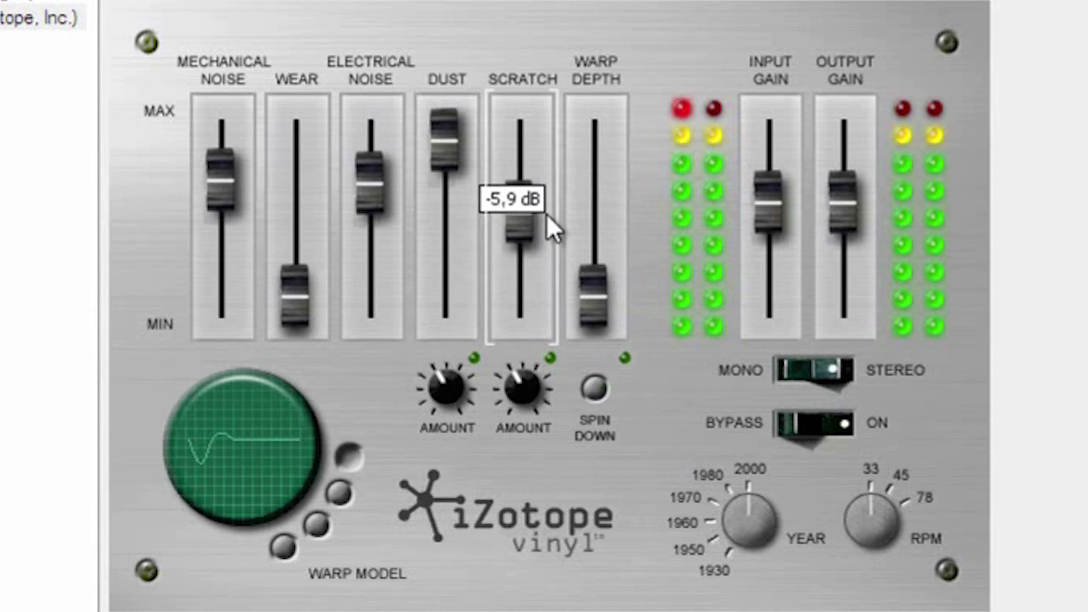
pyautogui.moveTo(530, 313); pyautogui.dragTo(557, 209)
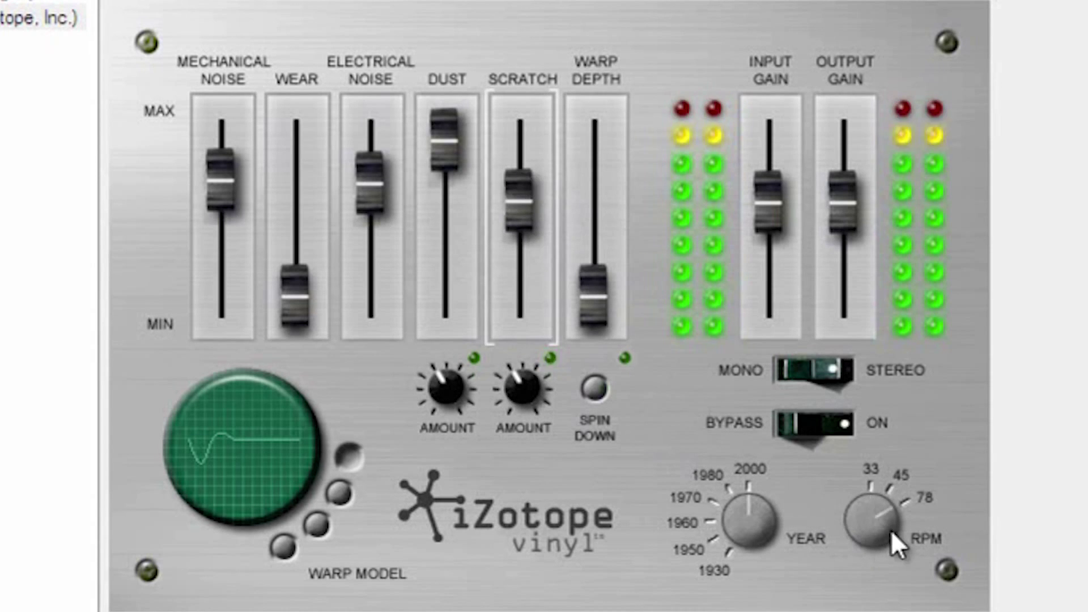
pyautogui.moveTo(848, 503); pyautogui.dragTo(891, 530)
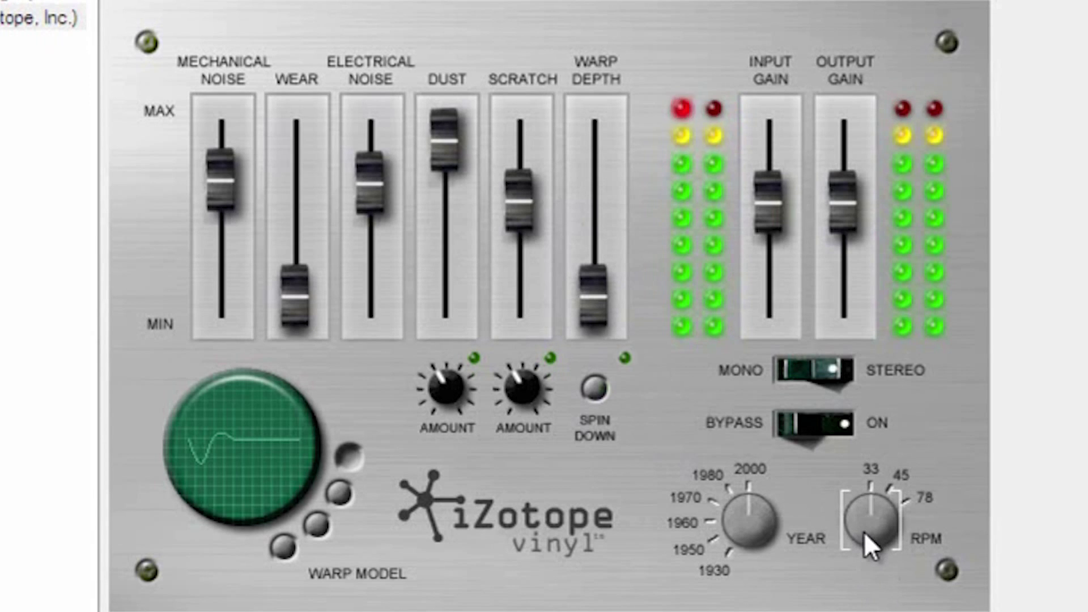
pyautogui.moveTo(863, 540); pyautogui.dragTo(873, 475)
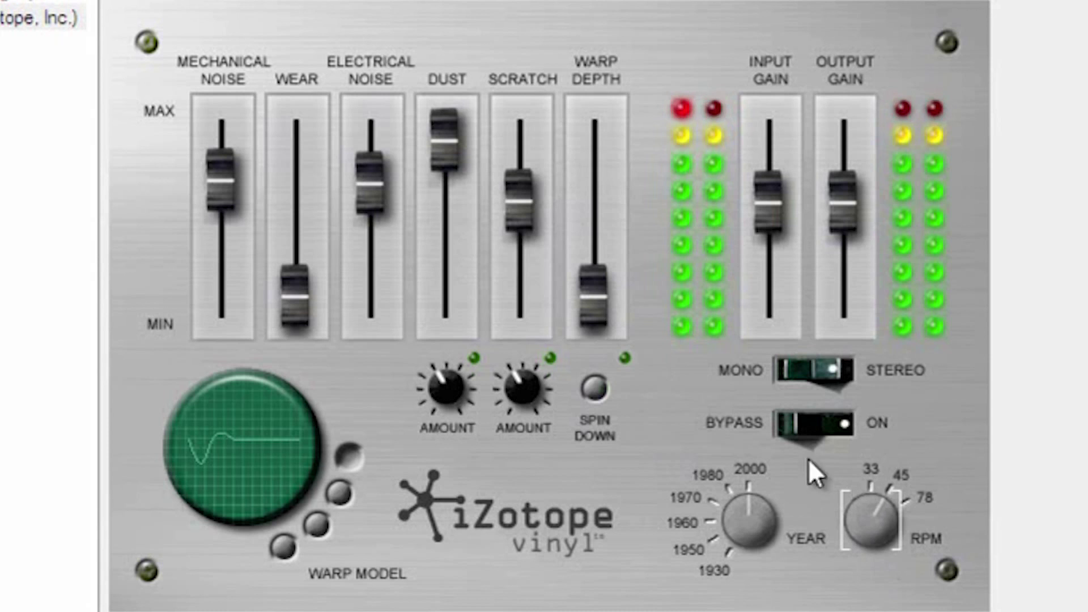